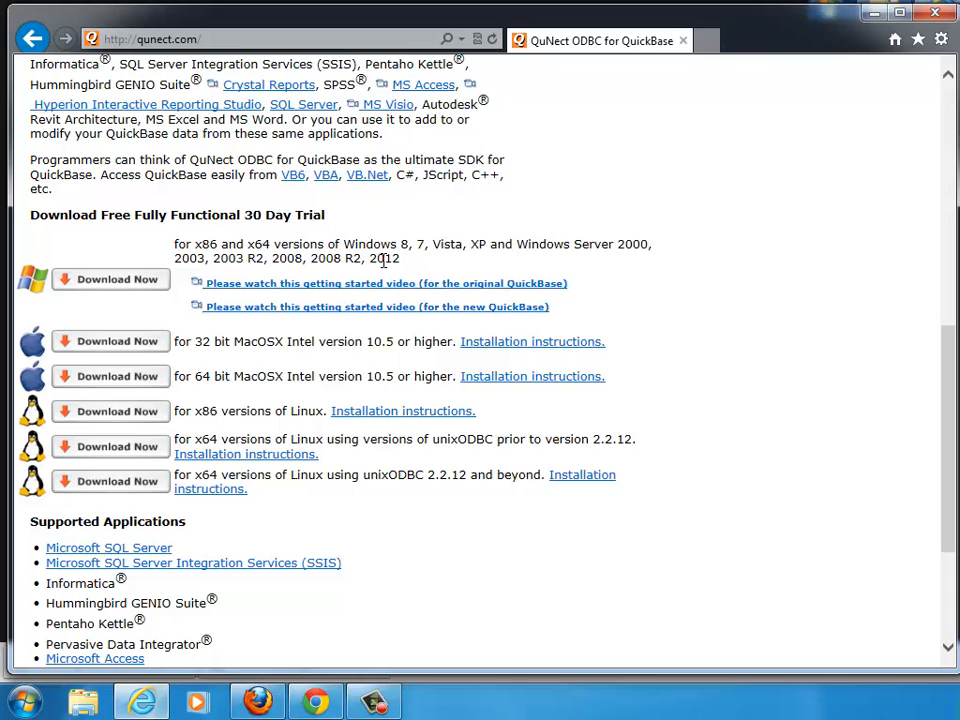
Open the qunect.quickbase.com site in the browser.
scroll(383, 260, "up", 10)
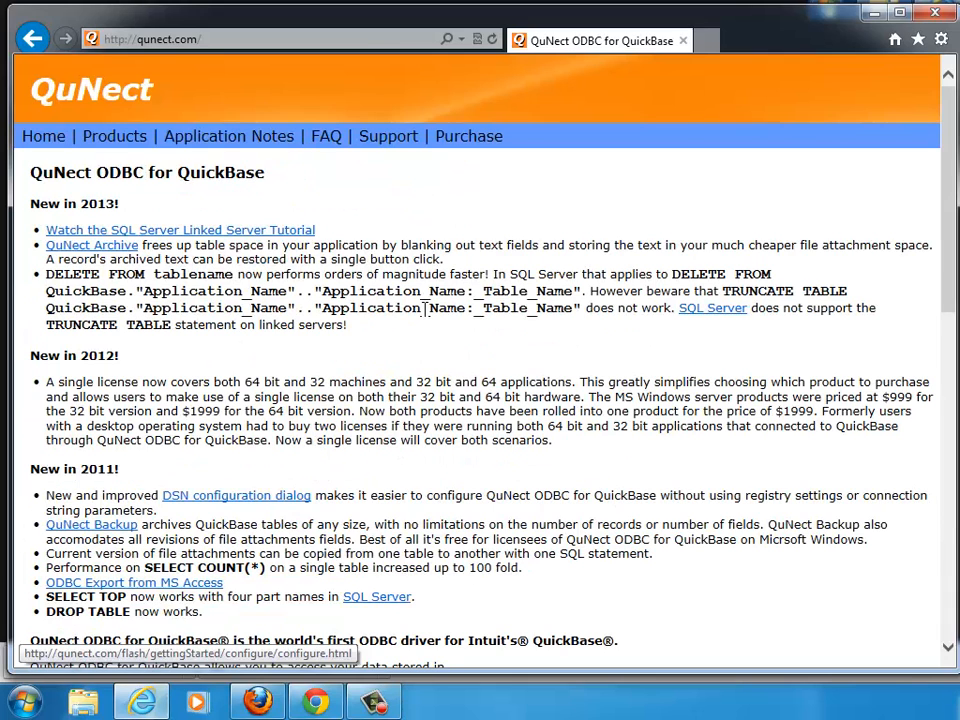
left_click(250, 38)
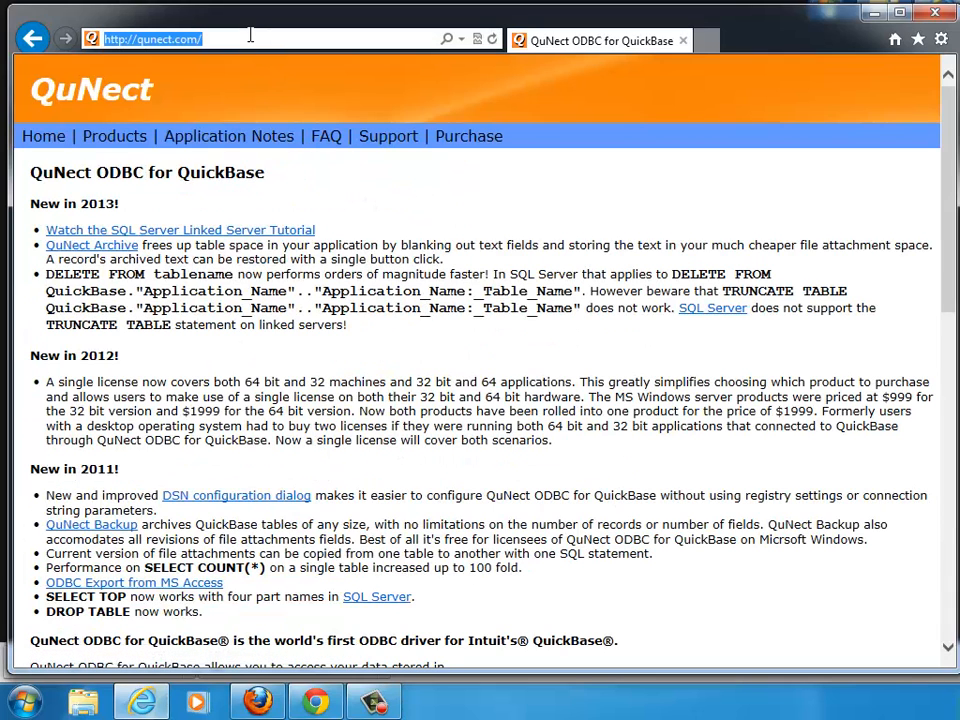
type("tesl")
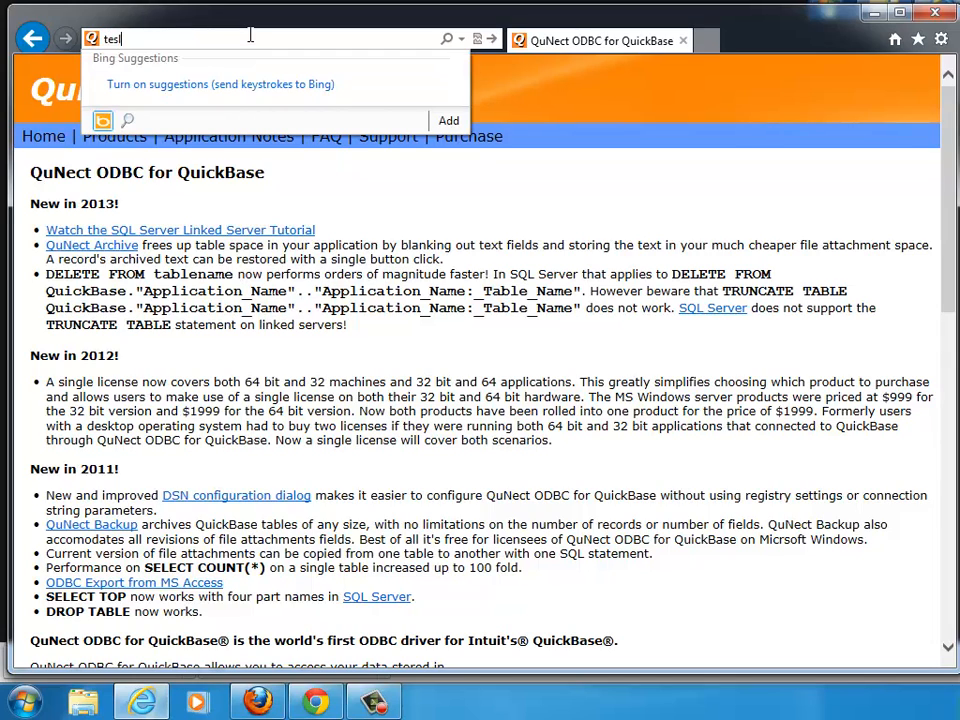
type("a.quickbase.com")
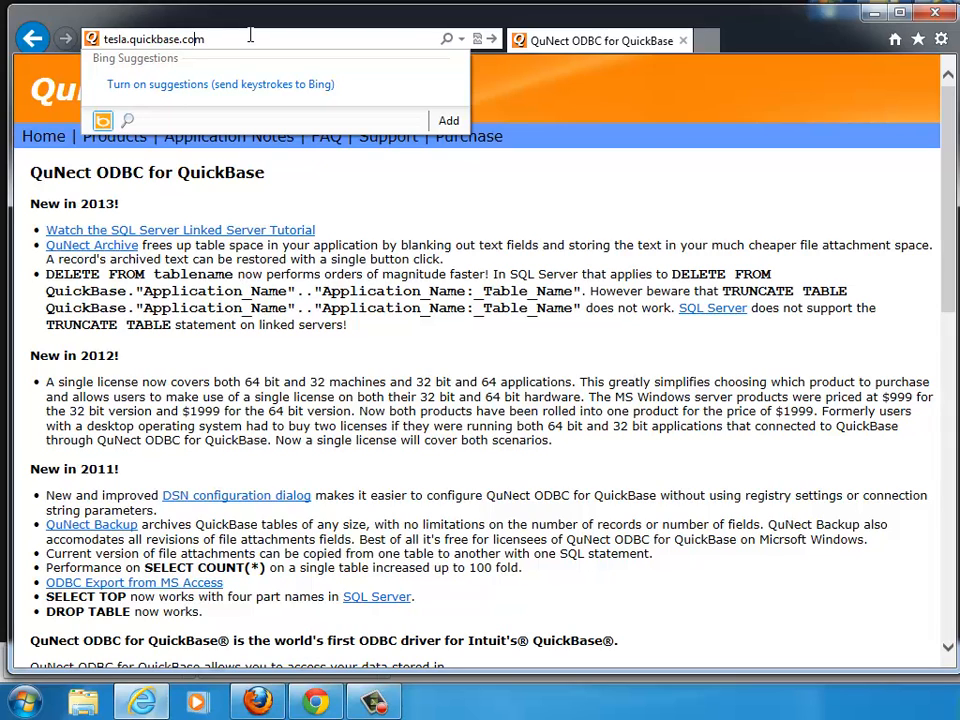
key("Left")
key("Left")
key("Left")
key("Left")
key("Left")
key("Left")
key("Left")
key("Left")
key("Left")
key("Left")
key("Left")
key("Left")
key("Left")
key("Left")
key("BackSpace")
key("BackSpace")
key("BackSpace")
key("BackSpace")
key("BackSpace")
key("BackSpace")
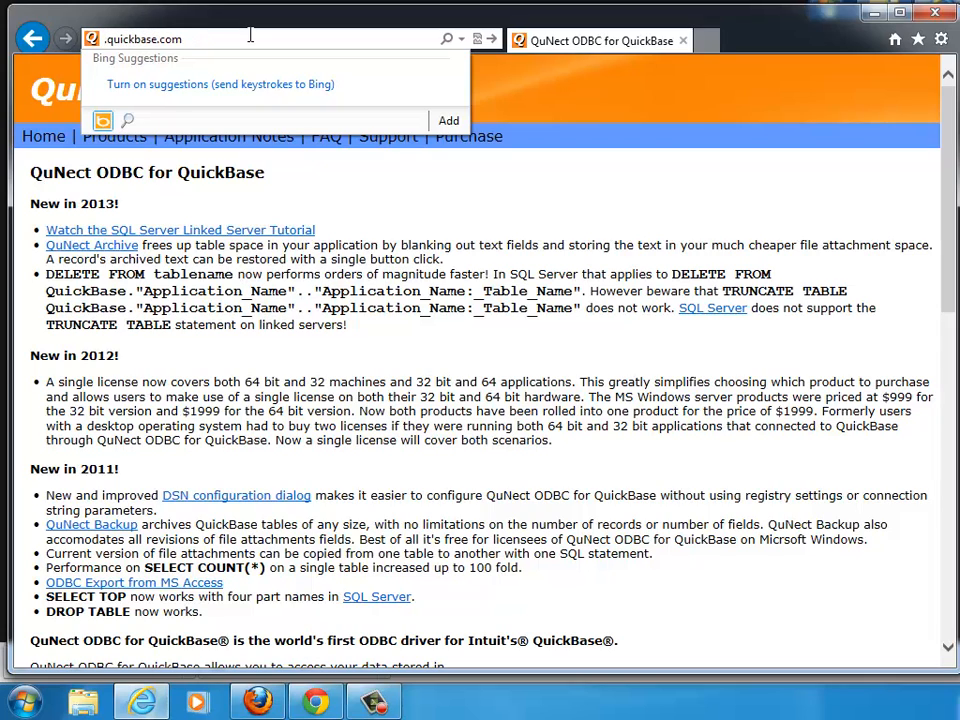
type("acme")
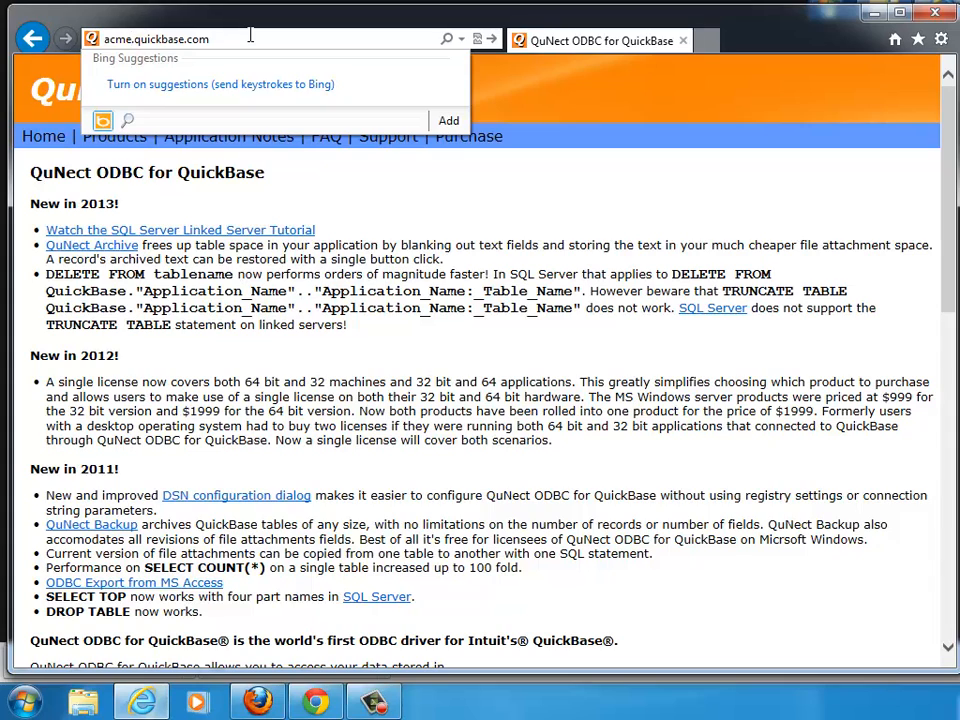
key("BackSpace")
key("BackSpace")
key("BackSpace")
key("BackSpace")
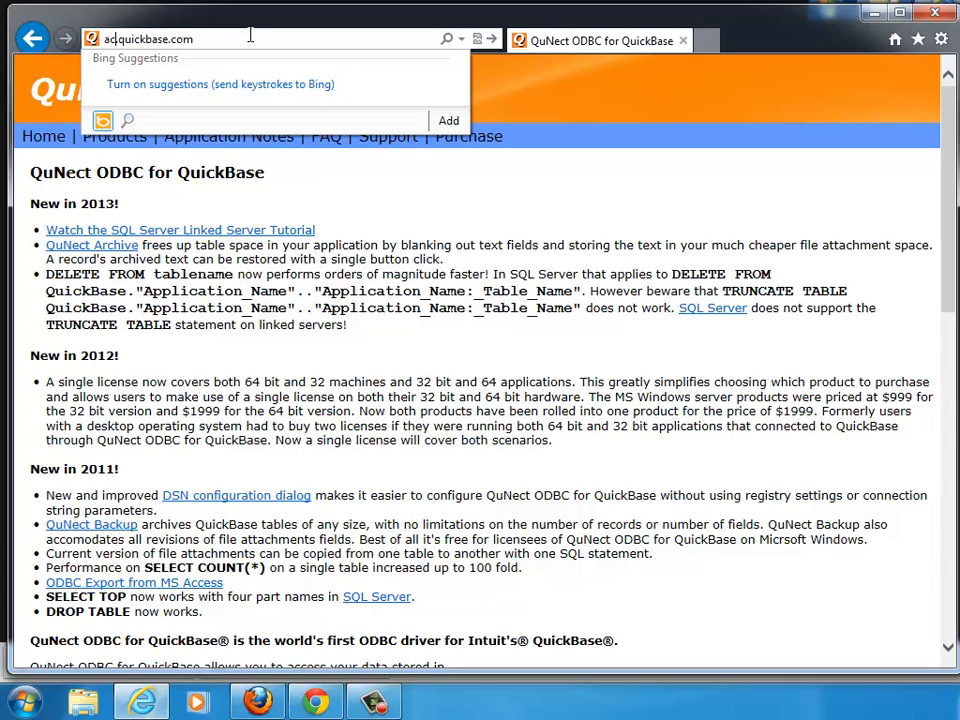
type("qunect")
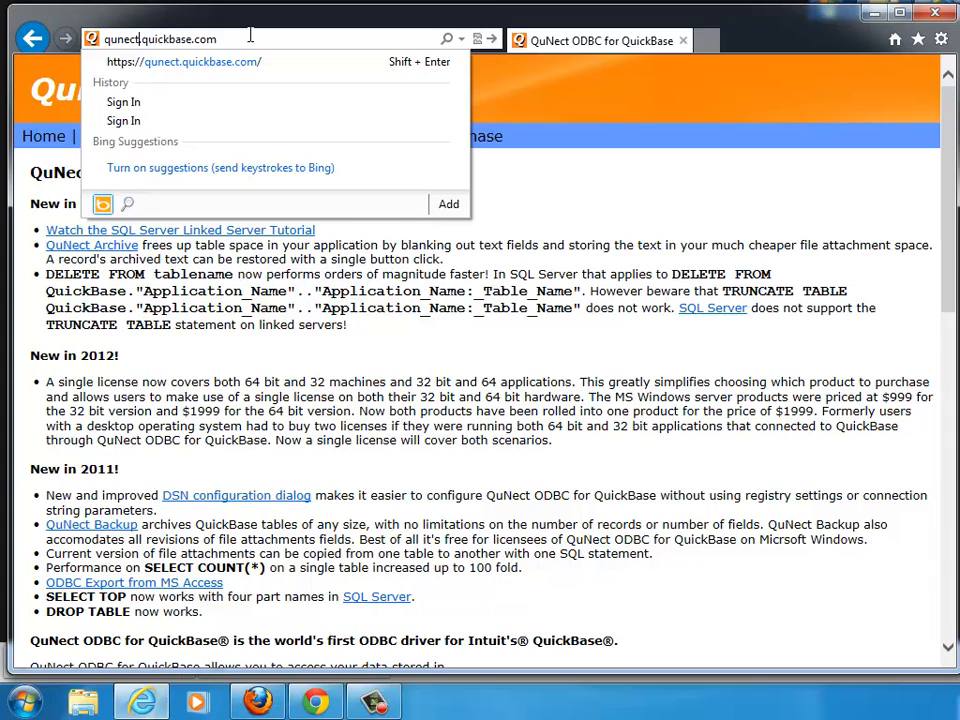
key("Return")
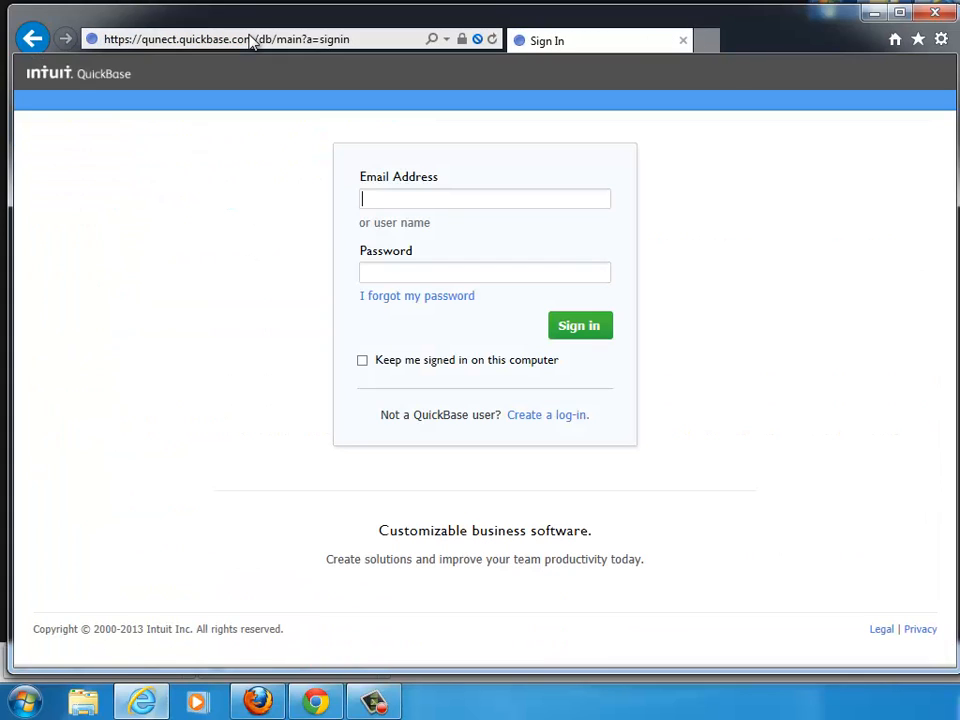
Sign in to QuickBase with the account e-mail and the account password.
key("Tab")
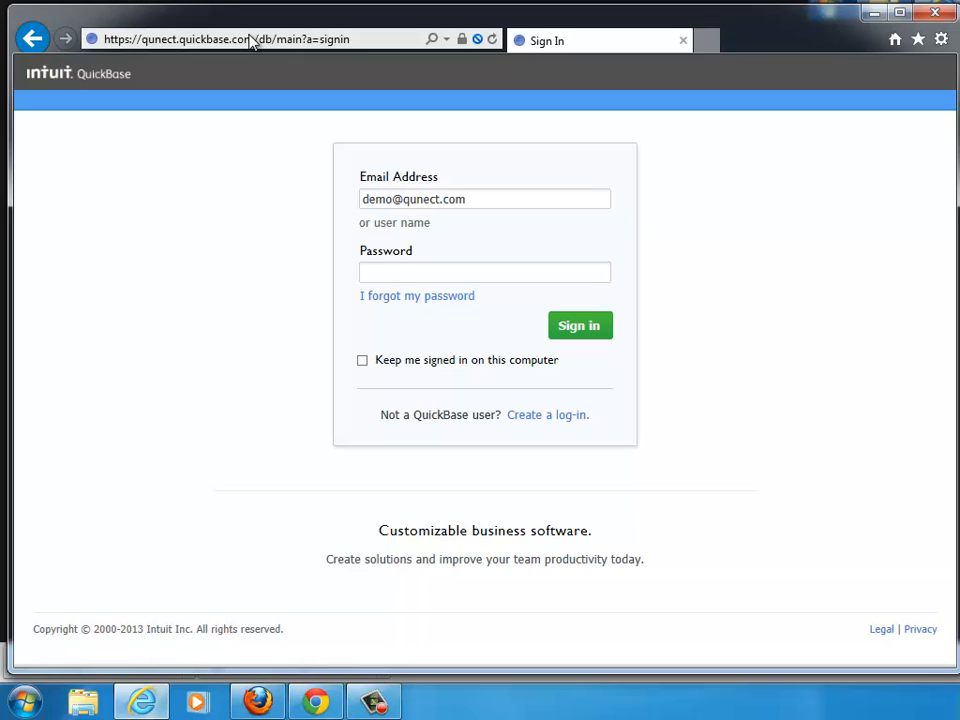
type("**********")
left_click(568, 325)
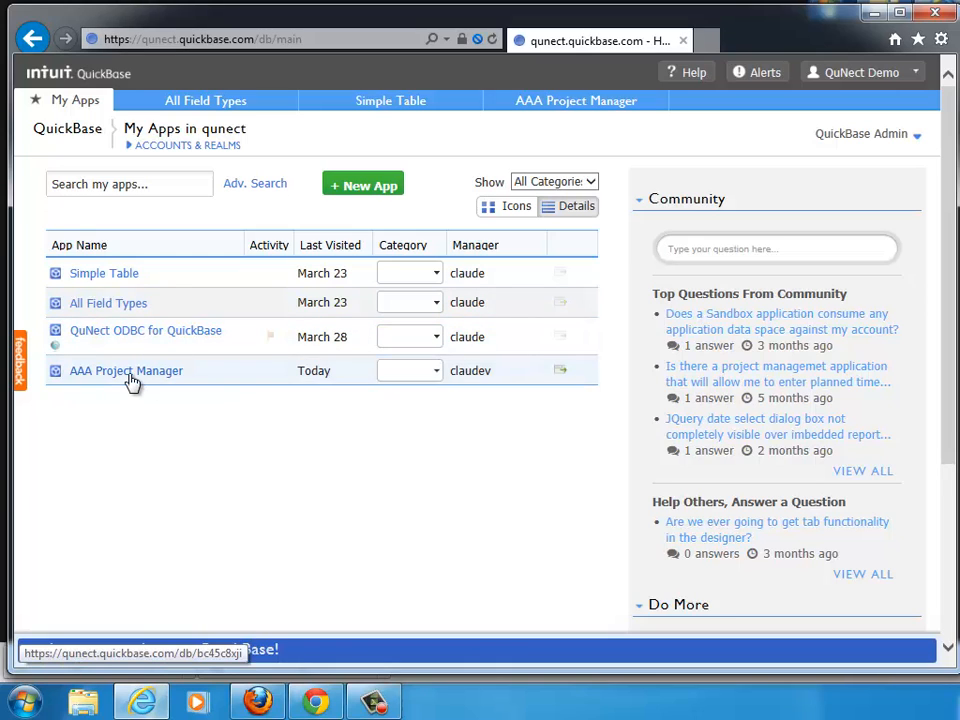
Open the AAA Project Manager app and its settings.
mouse_move(132, 373)
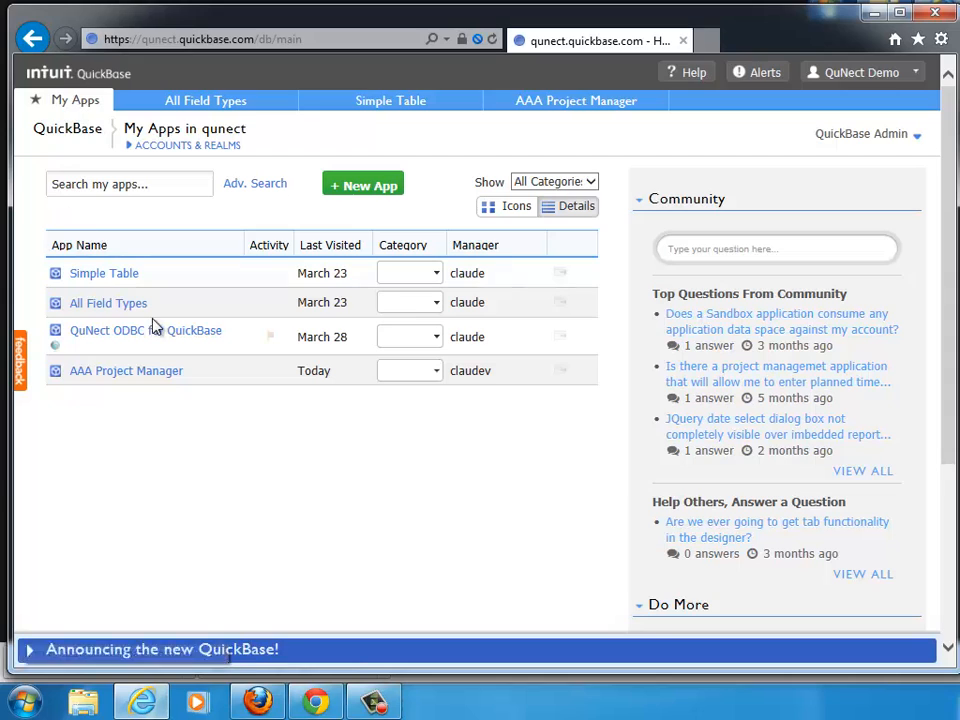
left_click(125, 378)
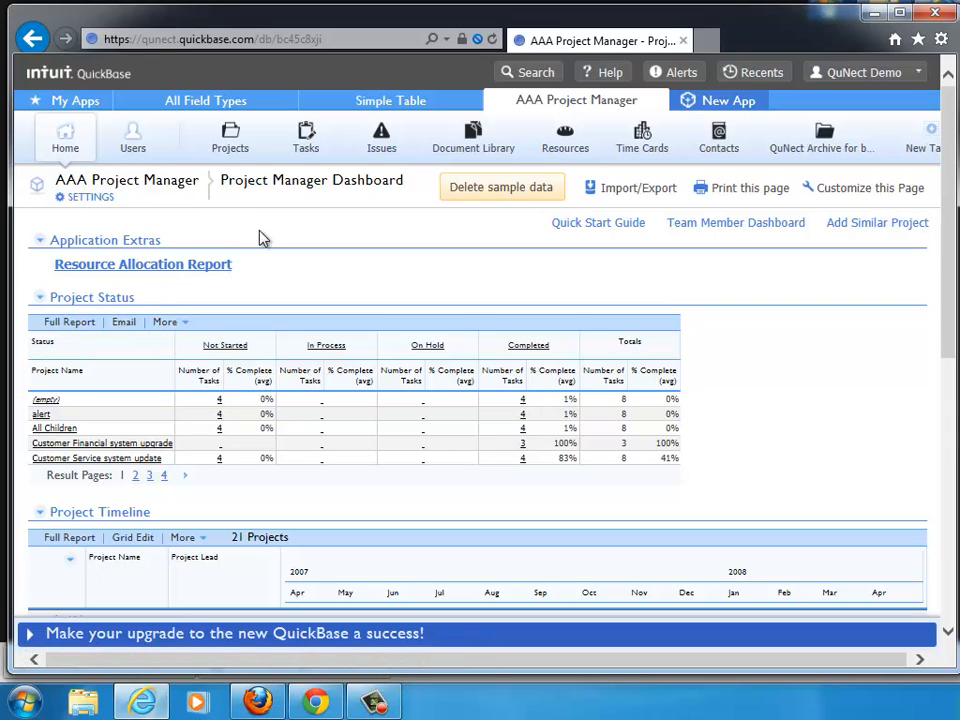
left_click(90, 198)
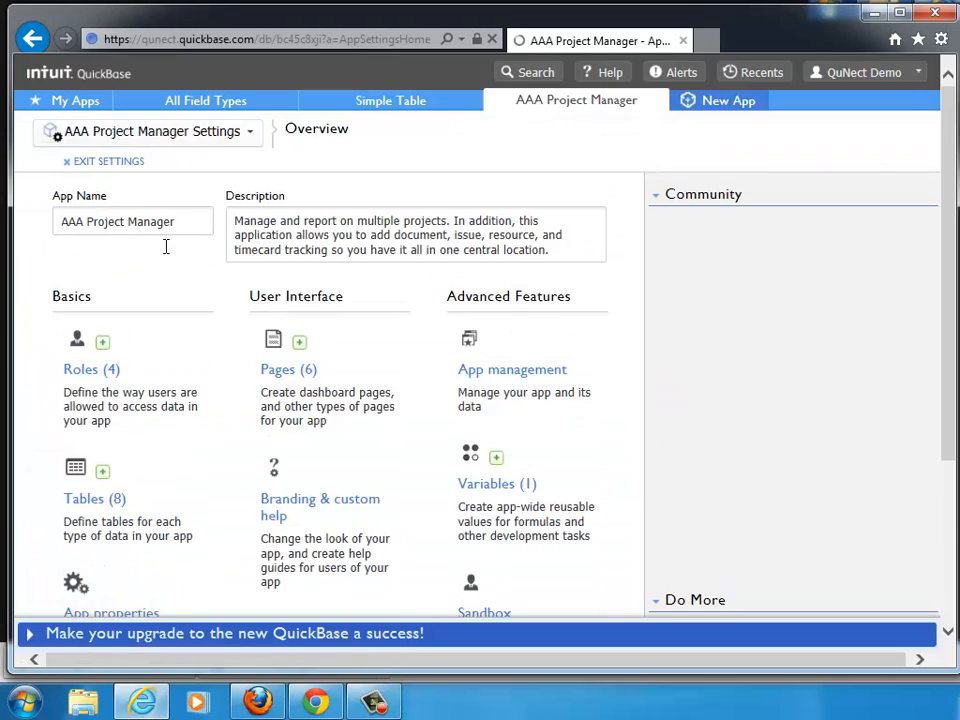
Open the app properties and go to the Manage Application Token page.
scroll(166, 245, "down", 5)
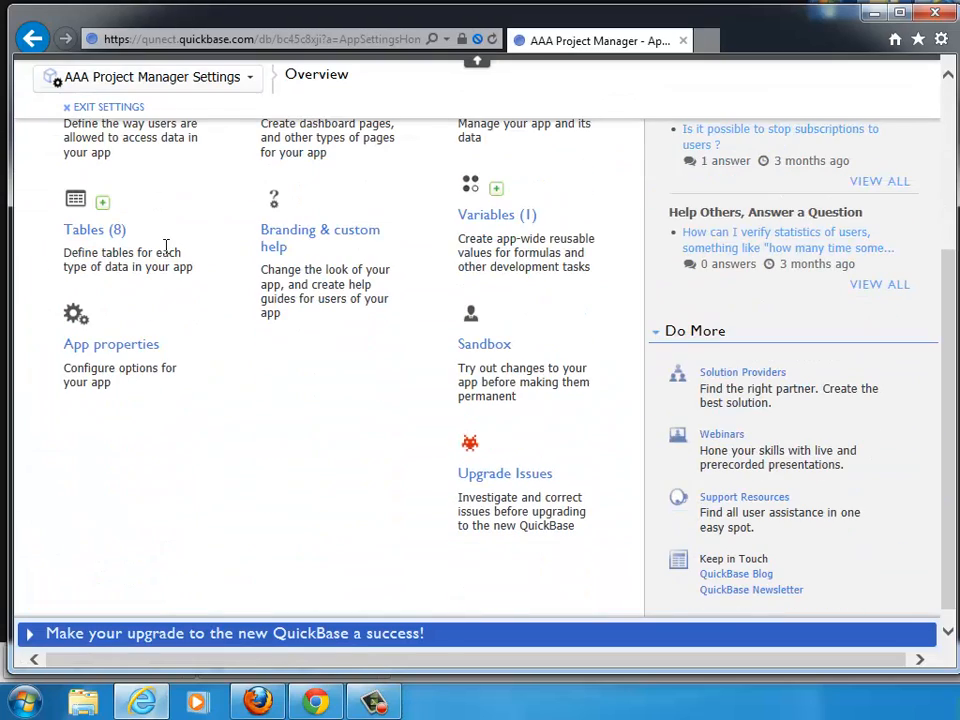
left_click(103, 345)
scroll(124, 332, "down", 3)
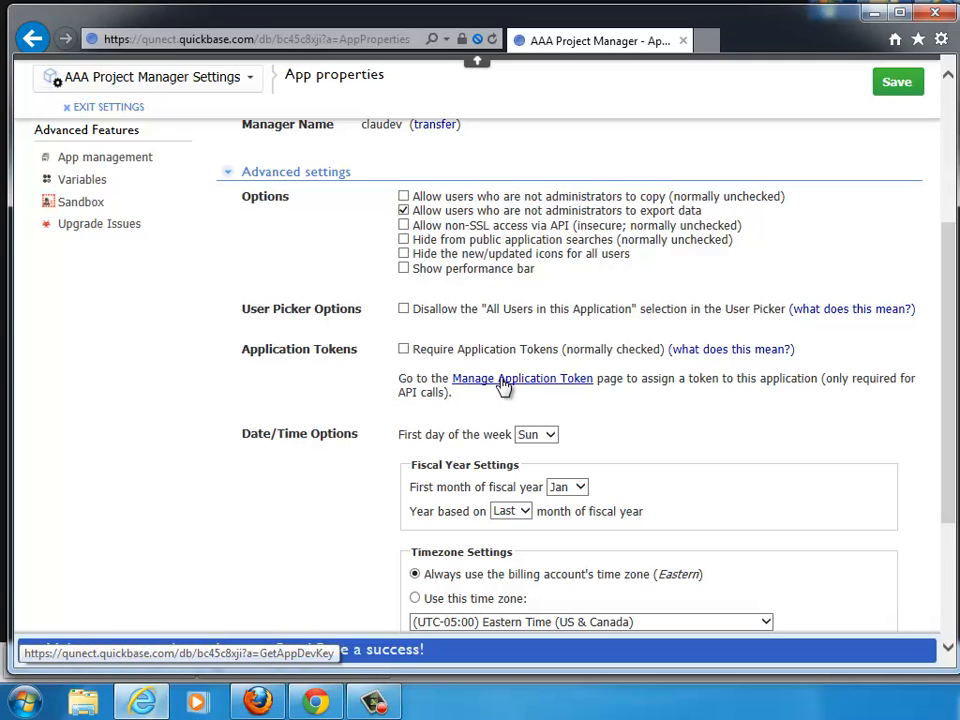
left_click(503, 387)
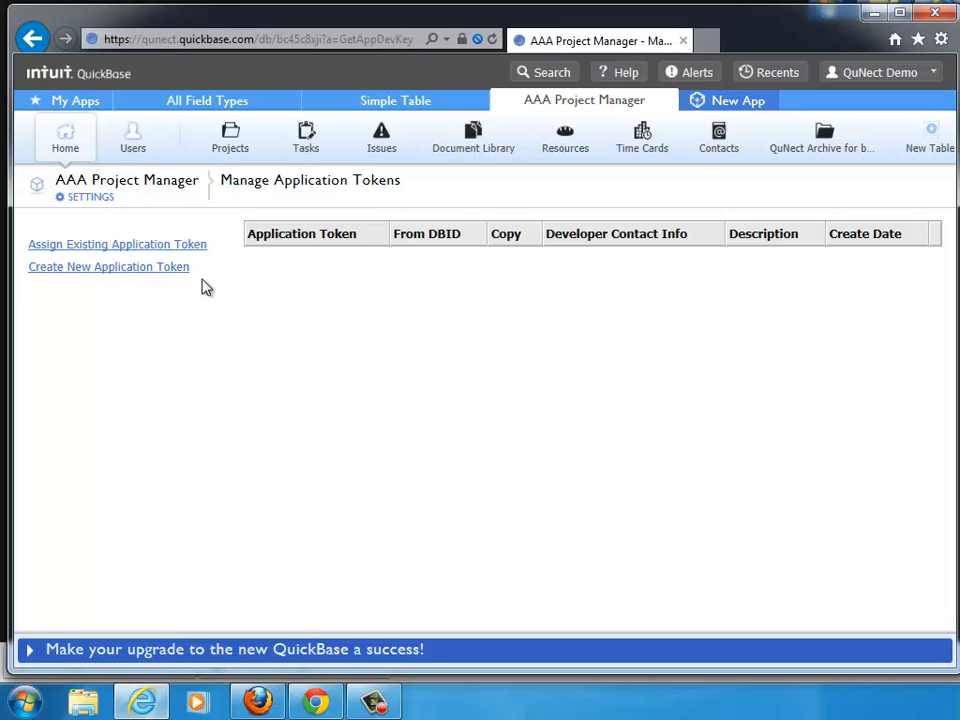
Create a new application token with the description QuNect.
left_click(118, 270)
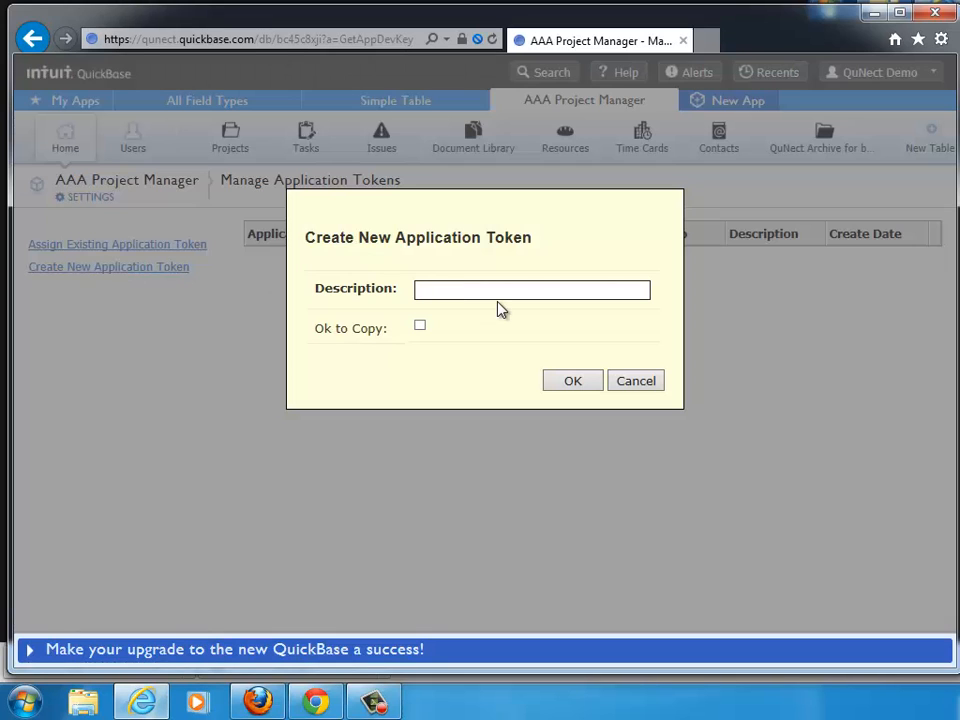
type("QuNect")
left_click(570, 381)
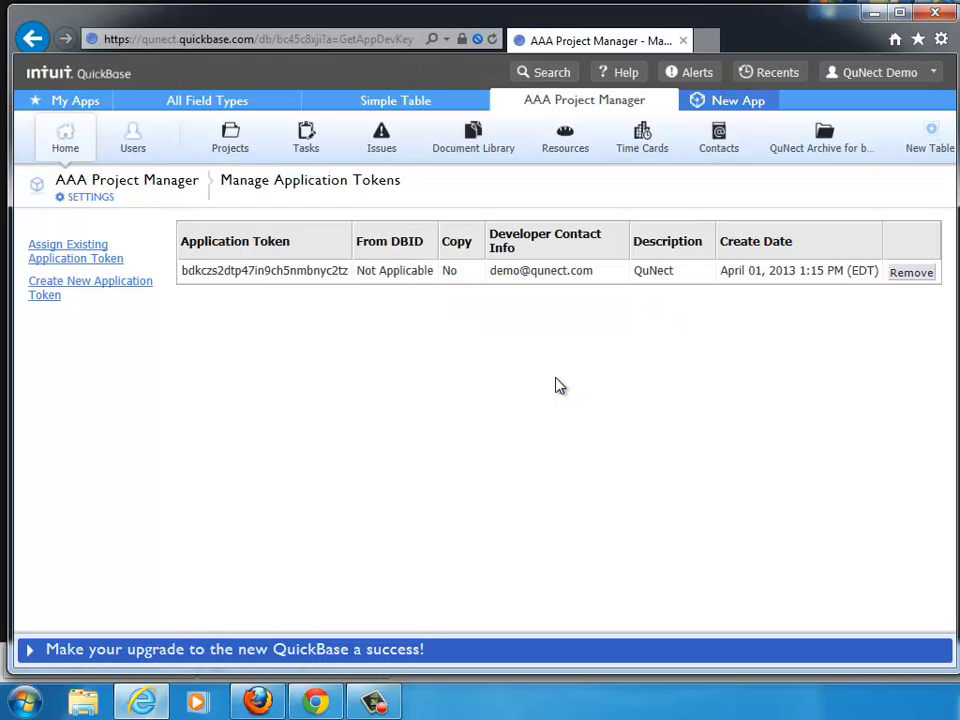
Copy the new application token's value to the clipboard.
double_click(266, 272)
left_click_drag(266, 274, 203, 279)
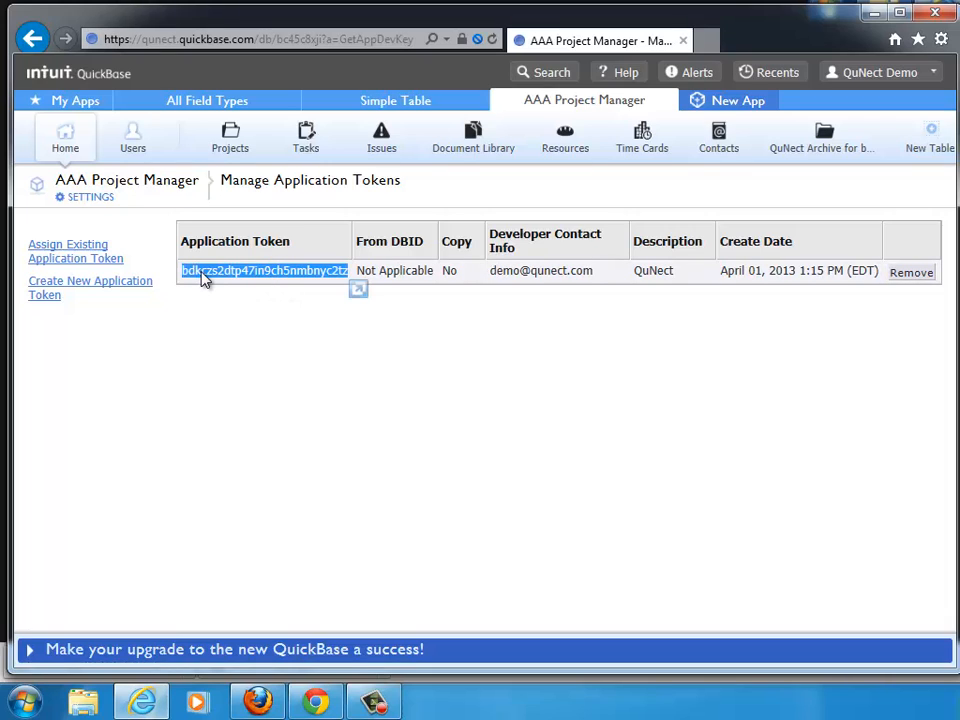
right_click(257, 273)
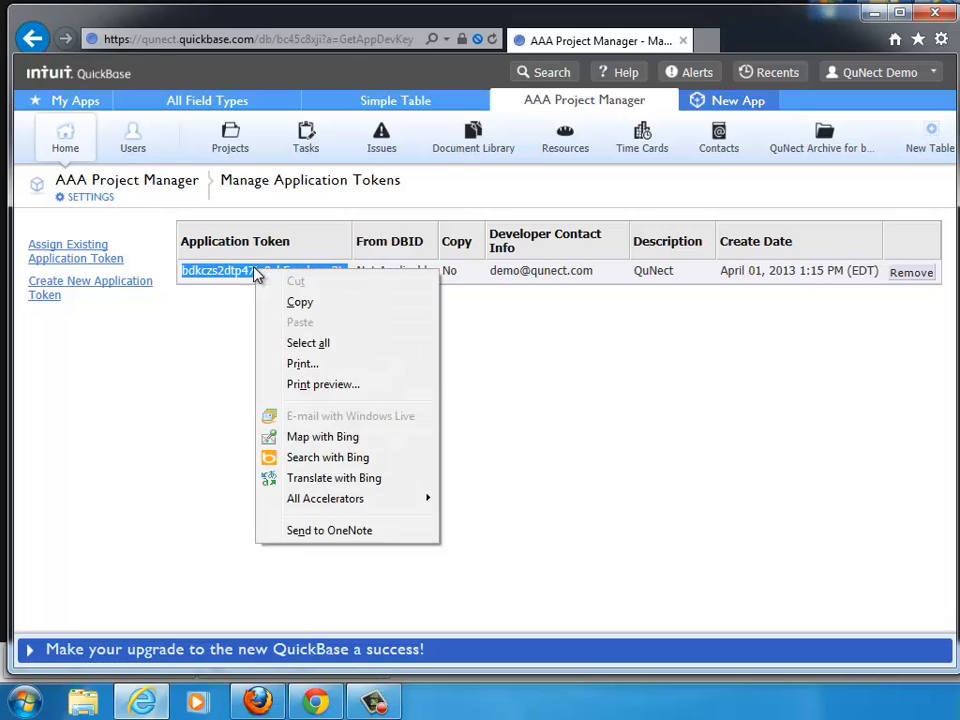
left_click(298, 303)
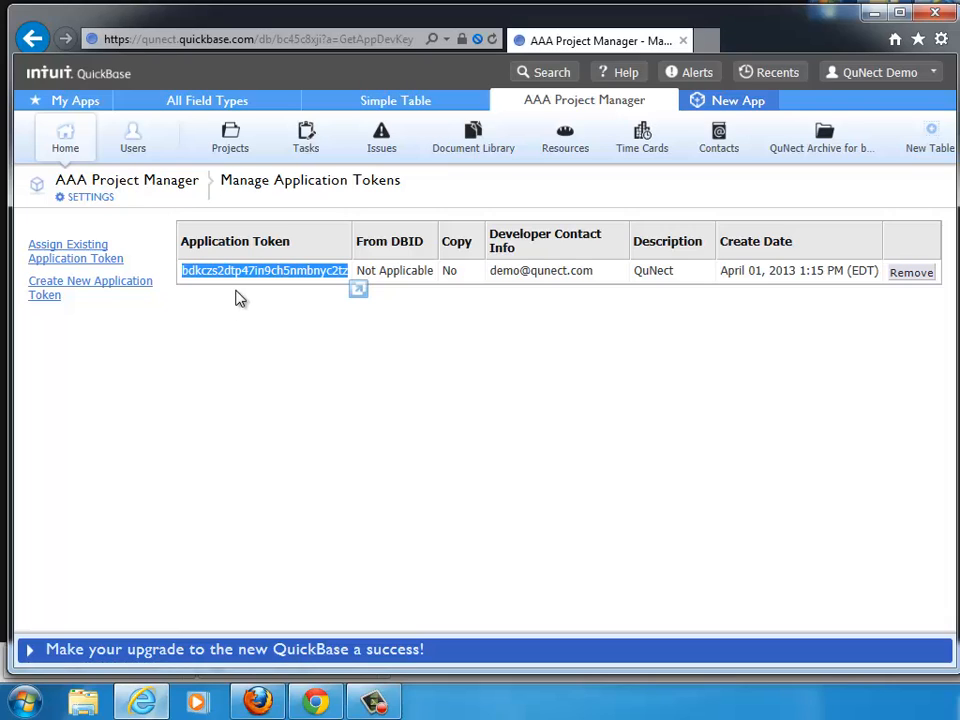
left_click(450, 347)
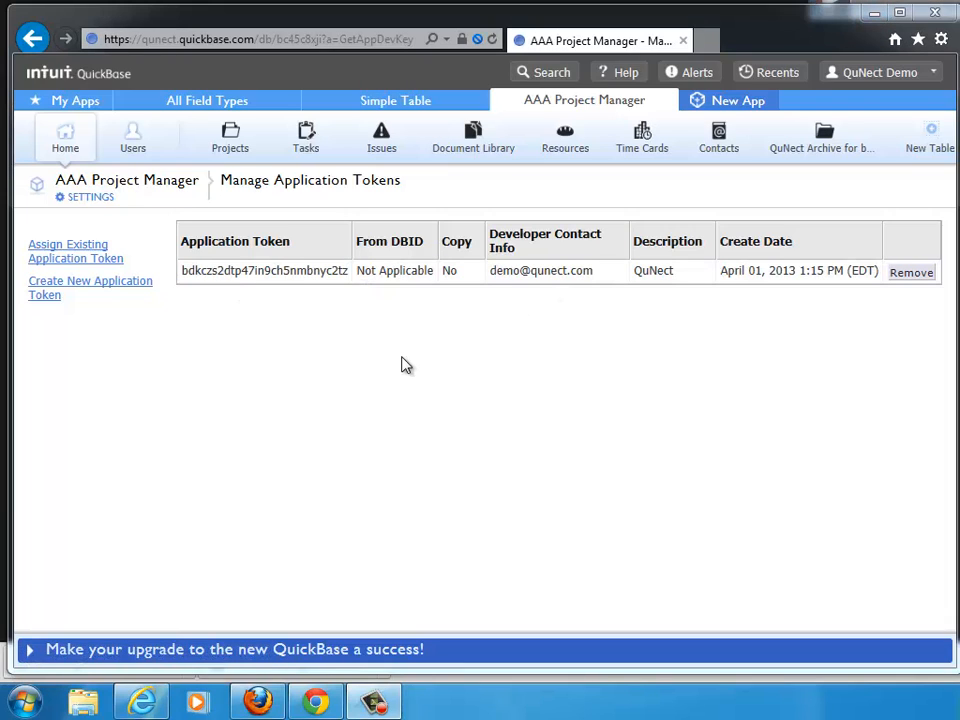
Launch 32 bit ODBC Admin from the QuNect ODBC for QuickBase program folder.
left_click(24, 700)
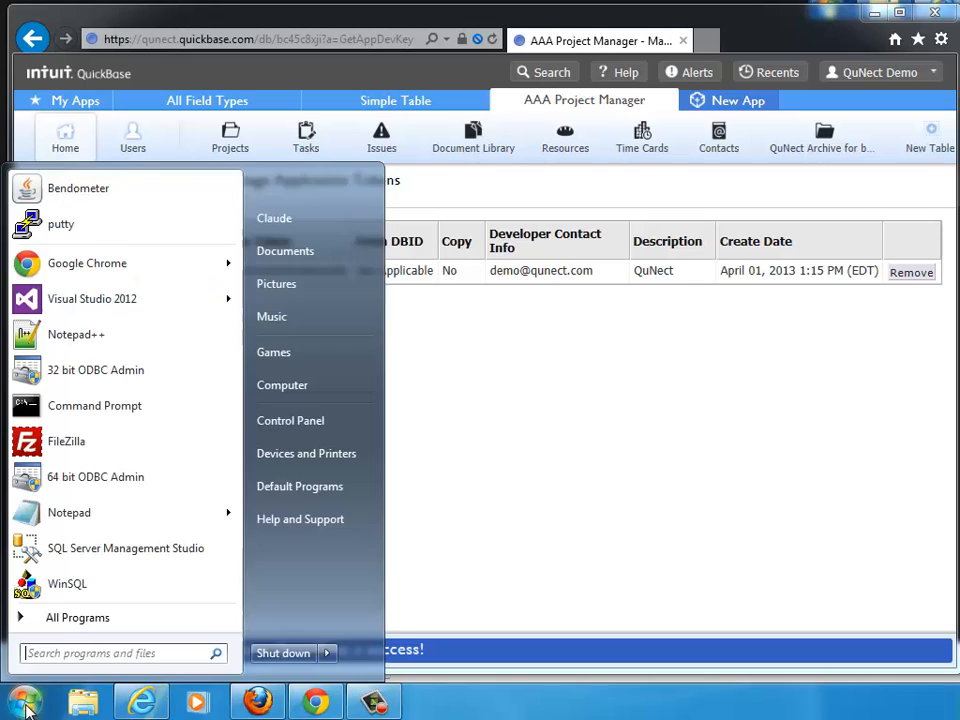
left_click(77, 622)
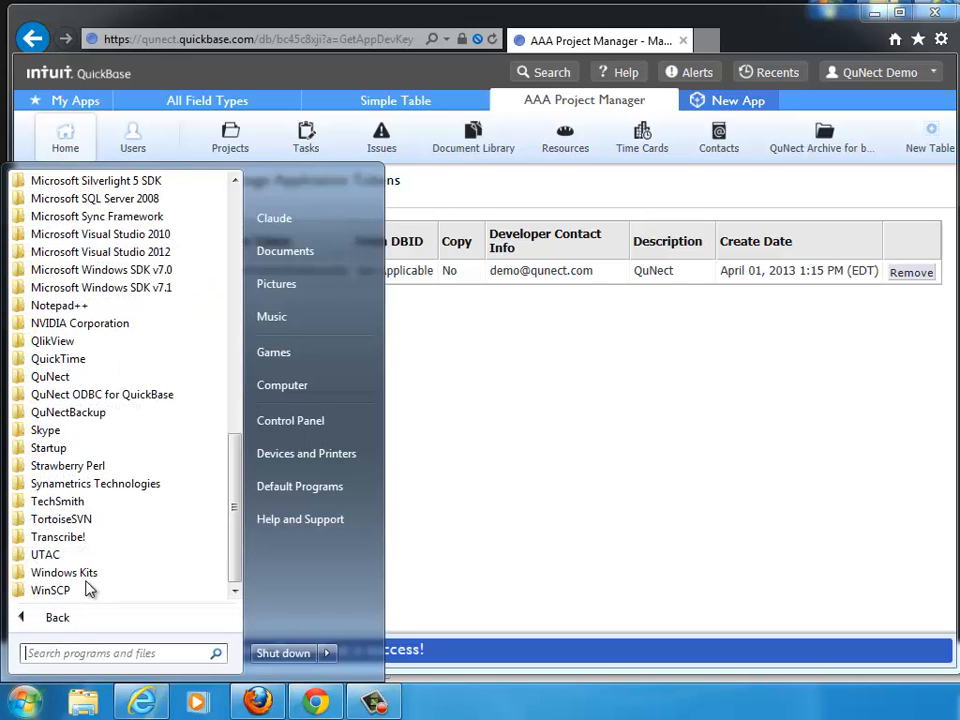
left_click(115, 399)
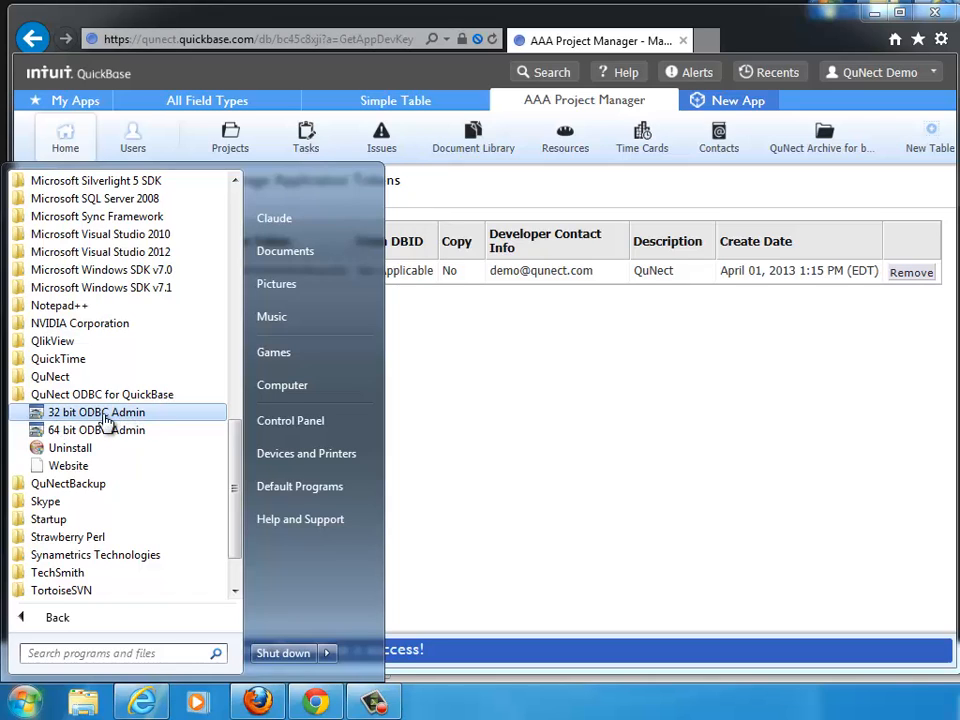
left_click(104, 418)
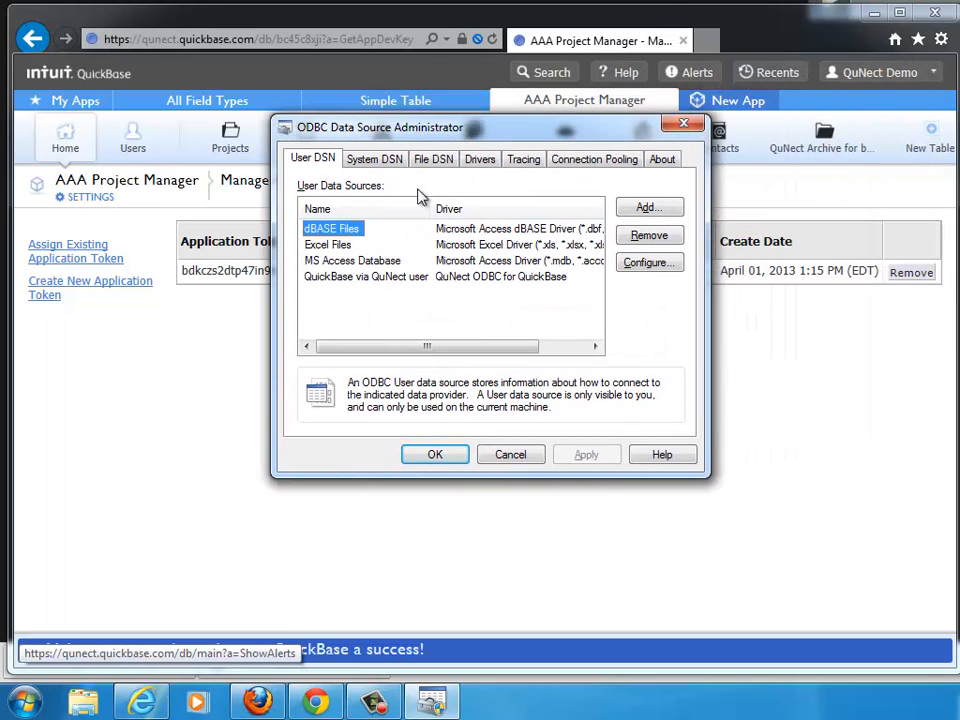
Open the configuration of the QuickBase via QuNect 32 bit system data source.
left_click(319, 282)
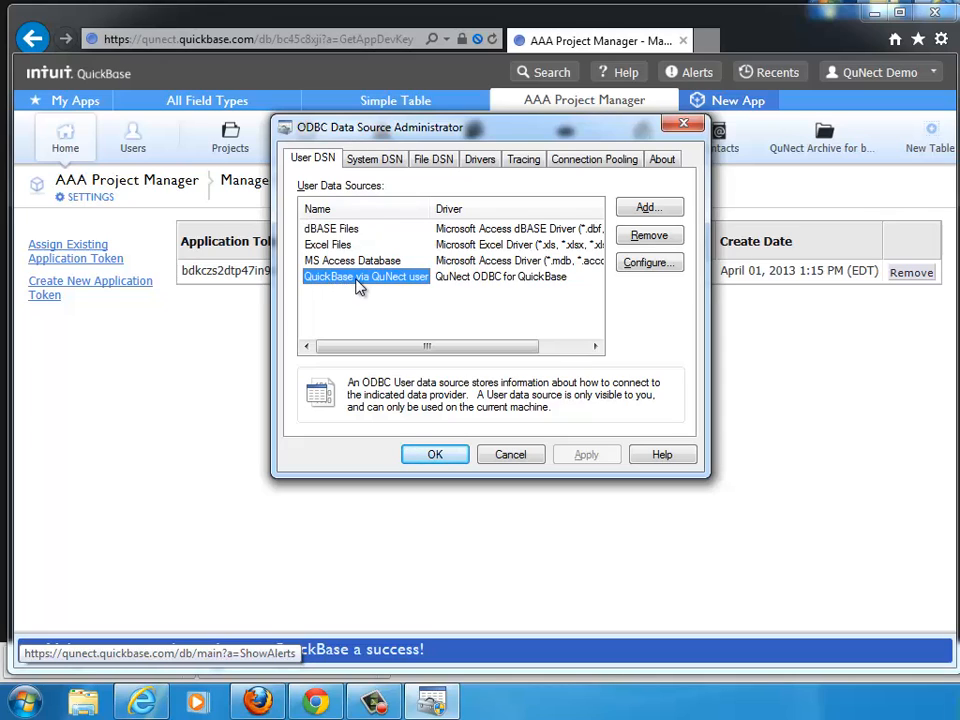
left_click(372, 158)
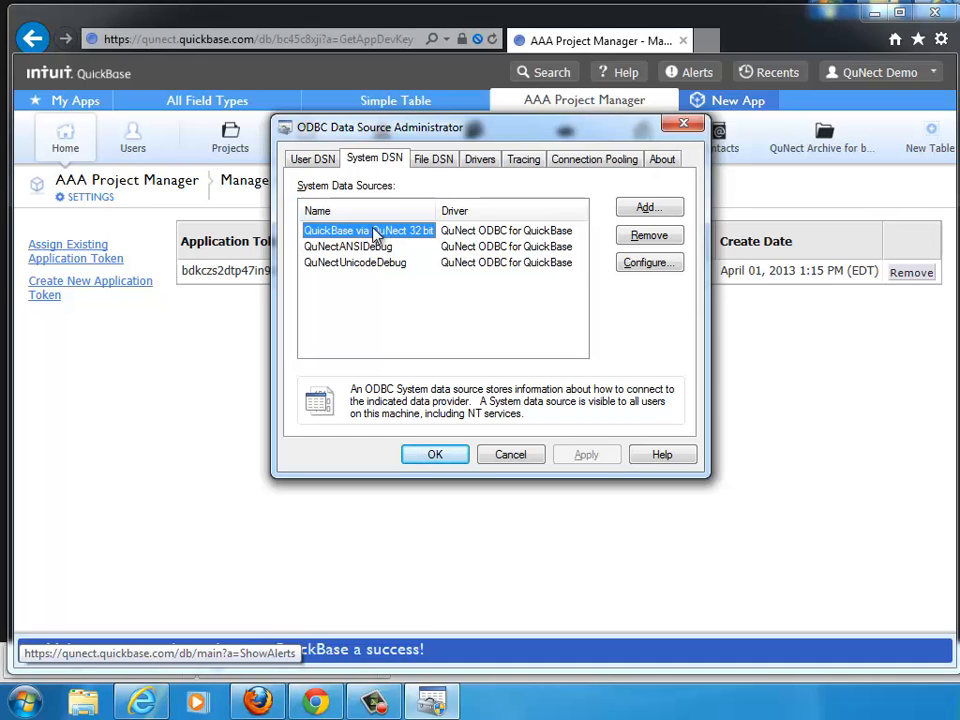
left_click(645, 263)
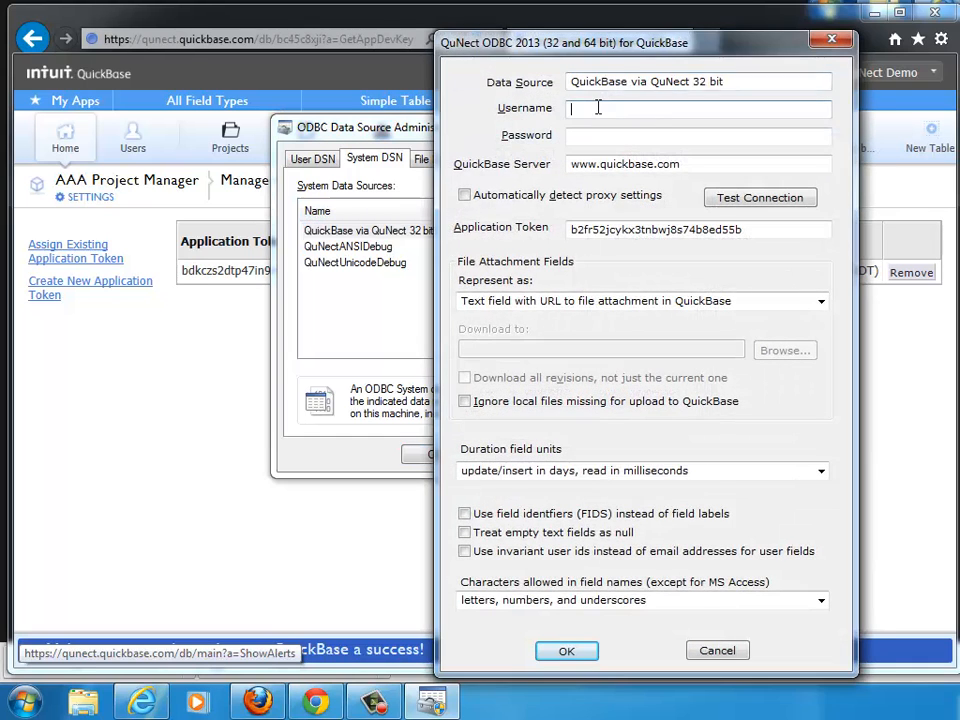
Enter the account e-mail as the username and the account password in the data source settings.
left_click(598, 108)
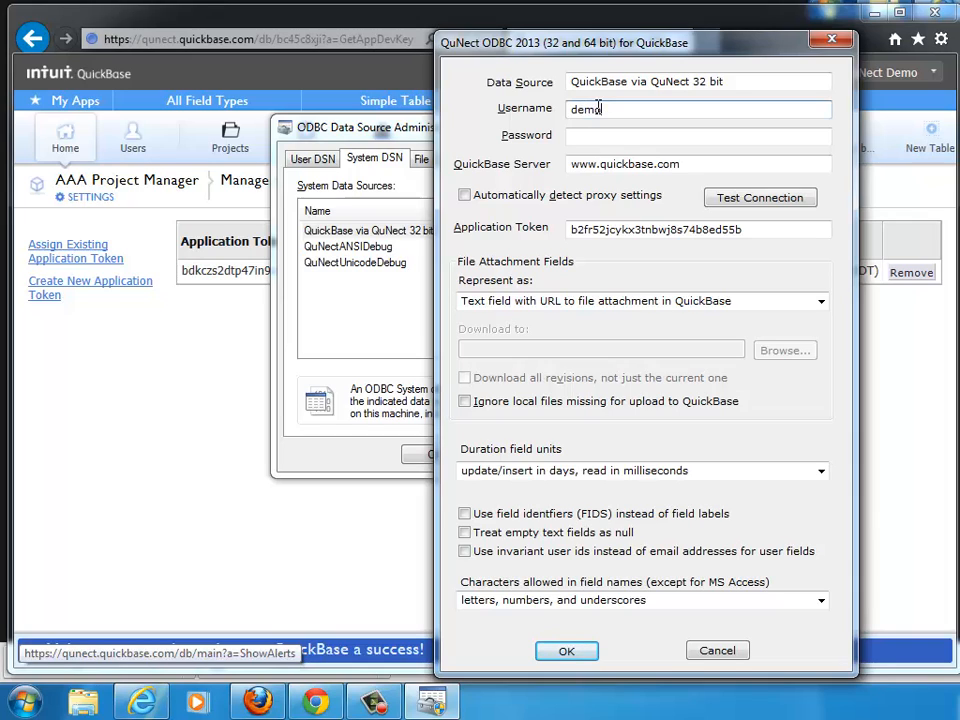
key("Tab")
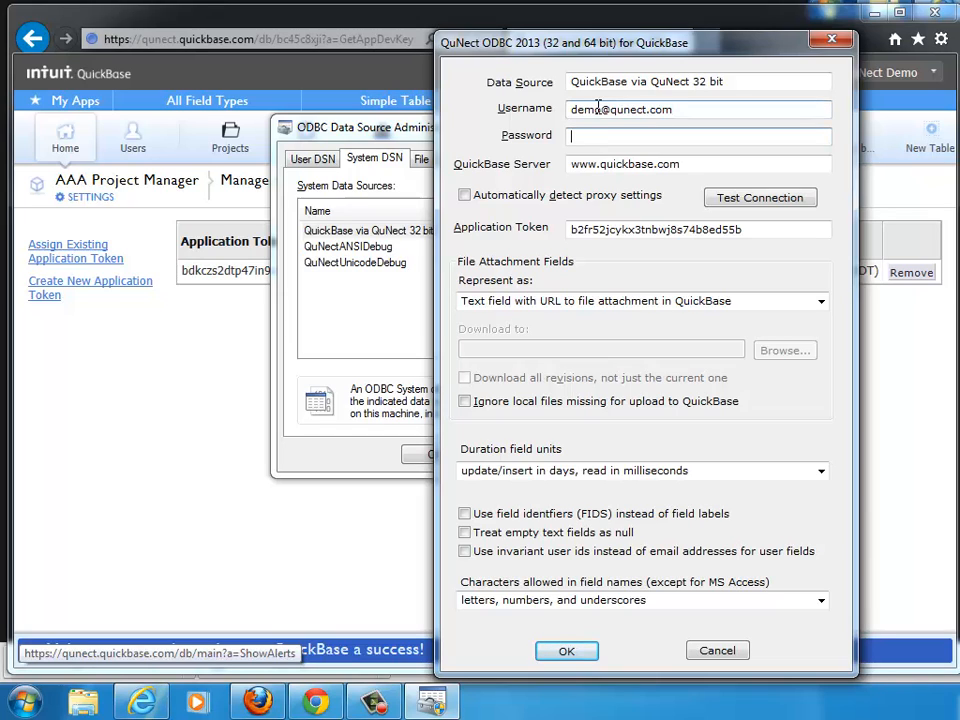
type("••••••••••")
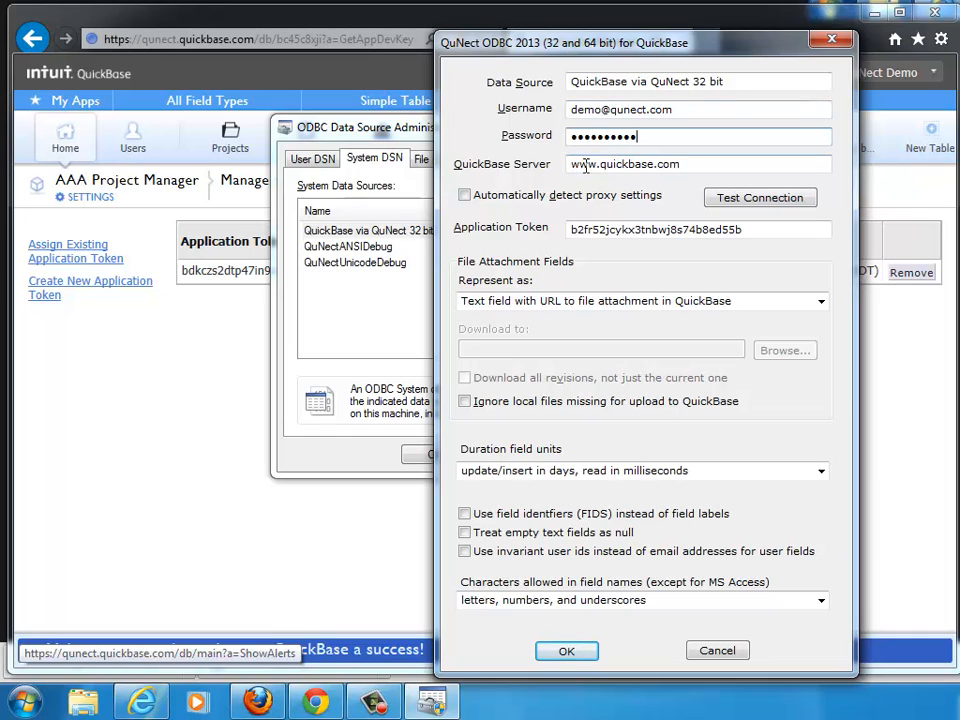
Set the QuickBase Server to qunect.quickbase.com in the data source settings.
double_click(586, 167)
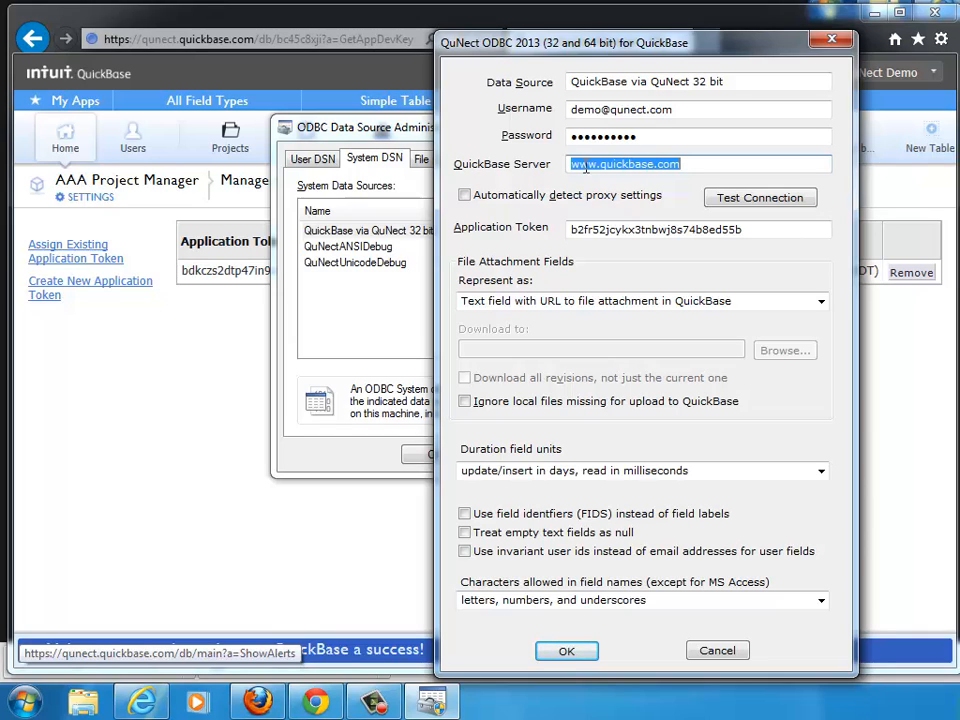
type("tesla")
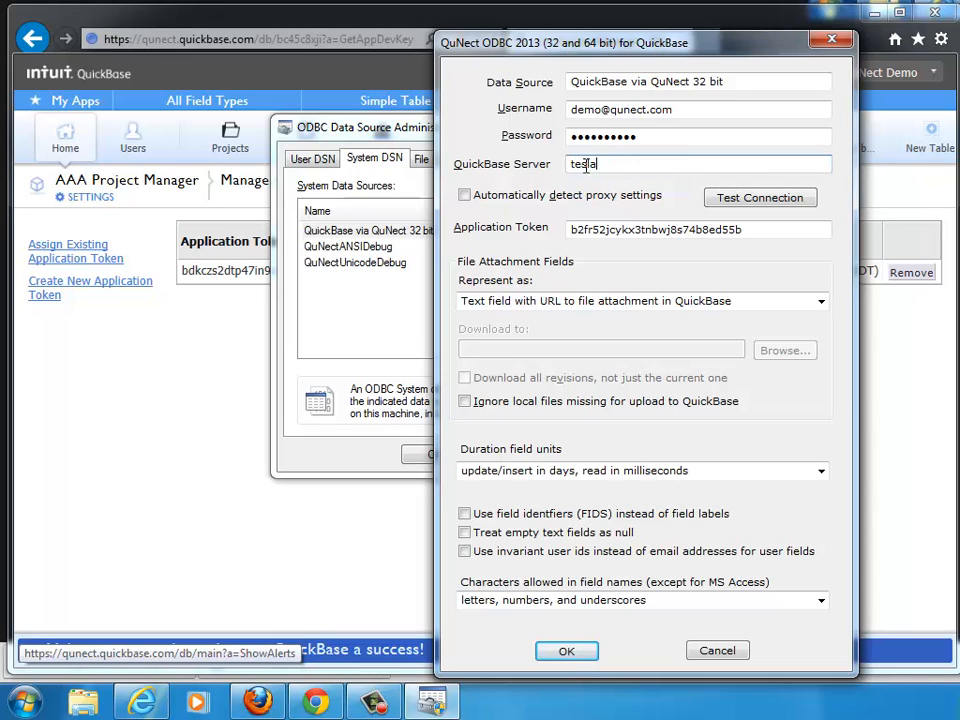
type(".quickbase")
type("om")
key("BackSpace")
key("BackSpace")
key("BackSpace")
key("BackSpace")
type("cme")
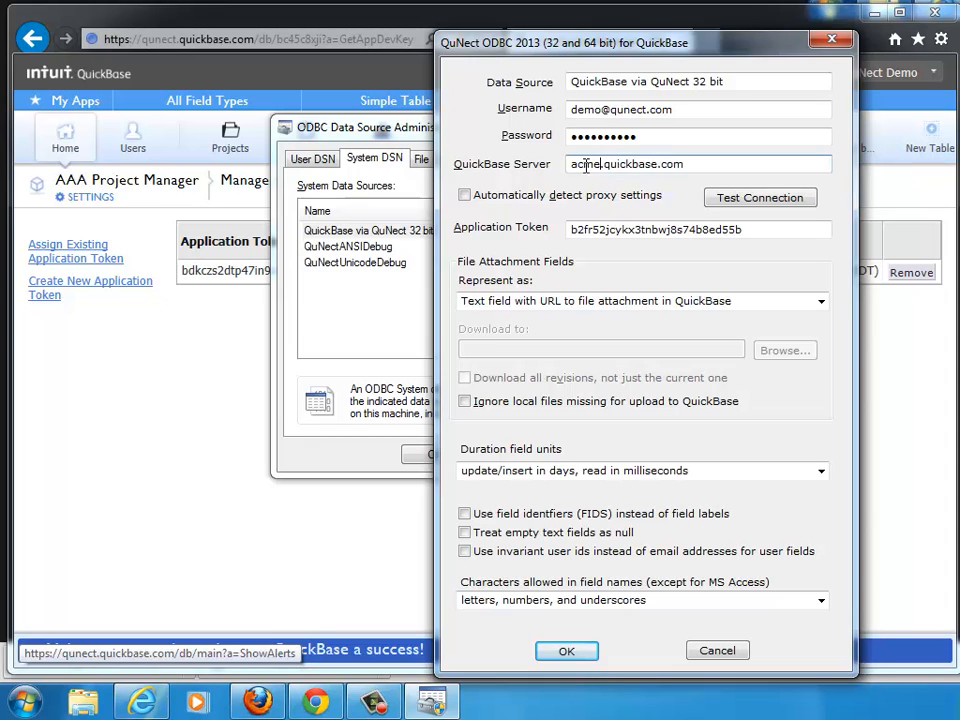
key("BackSpace")
key("BackSpace")
key("BackSpace")
key("BackSpace")
type("qunect")
Test the data source connection and dismiss the result message.
left_click(738, 203)
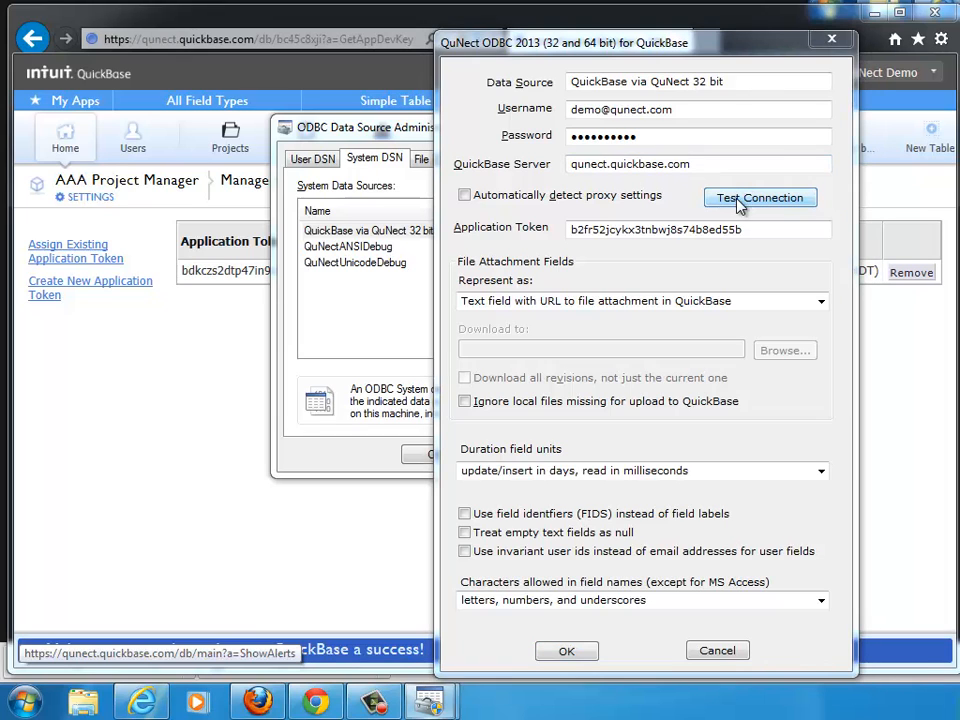
left_click_drag(378, 192, 220, 215)
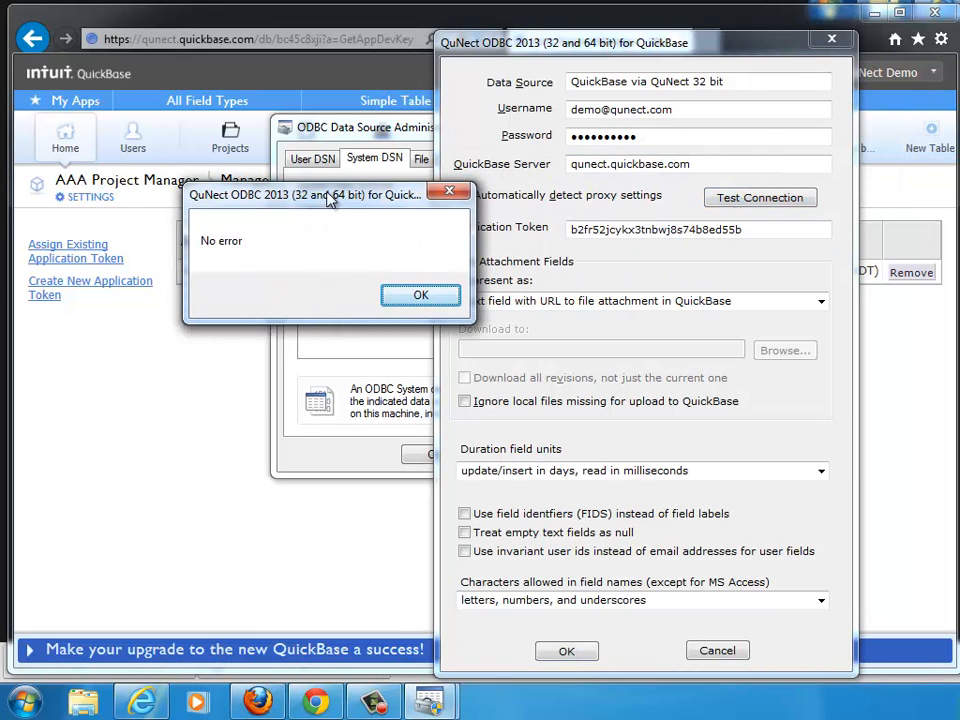
left_click(414, 299)
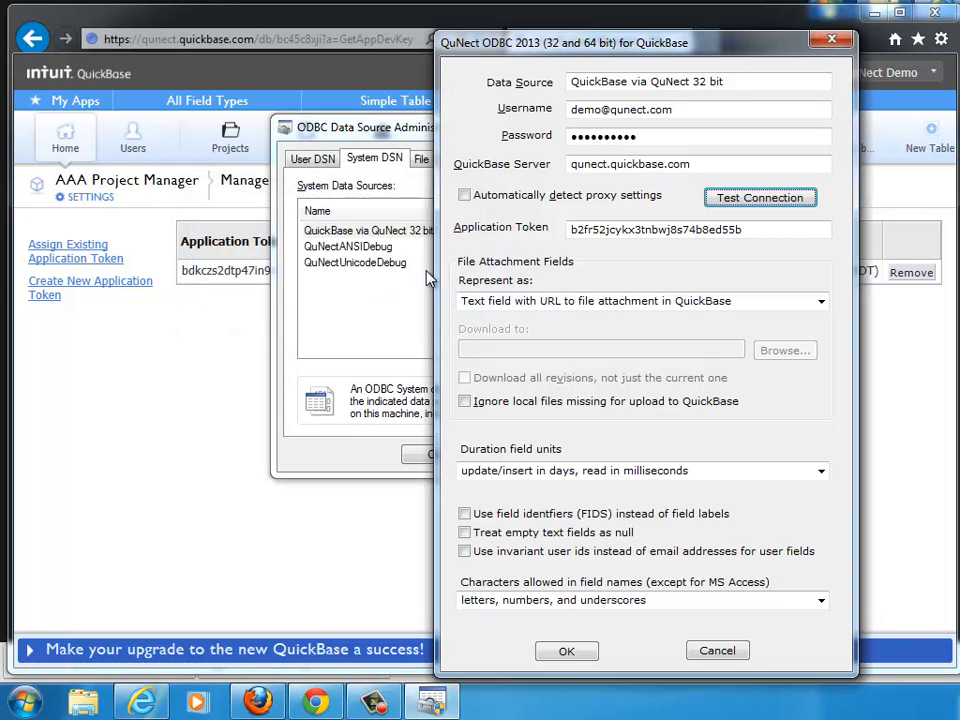
Replace the Application Token with the copied application token and save the data source settings.
left_click(466, 197)
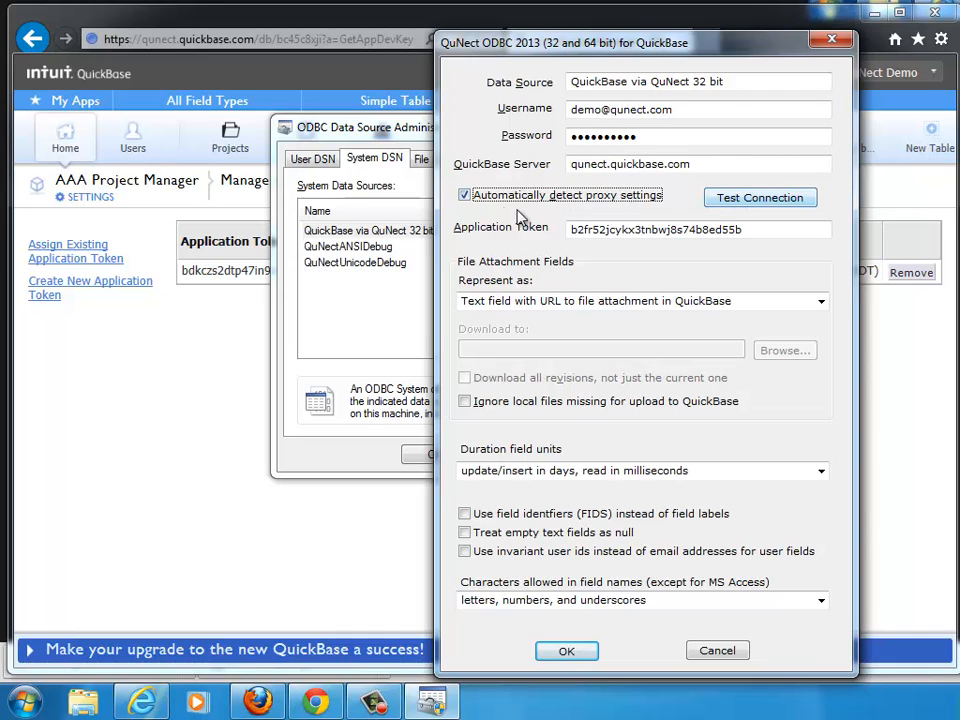
left_click(466, 197)
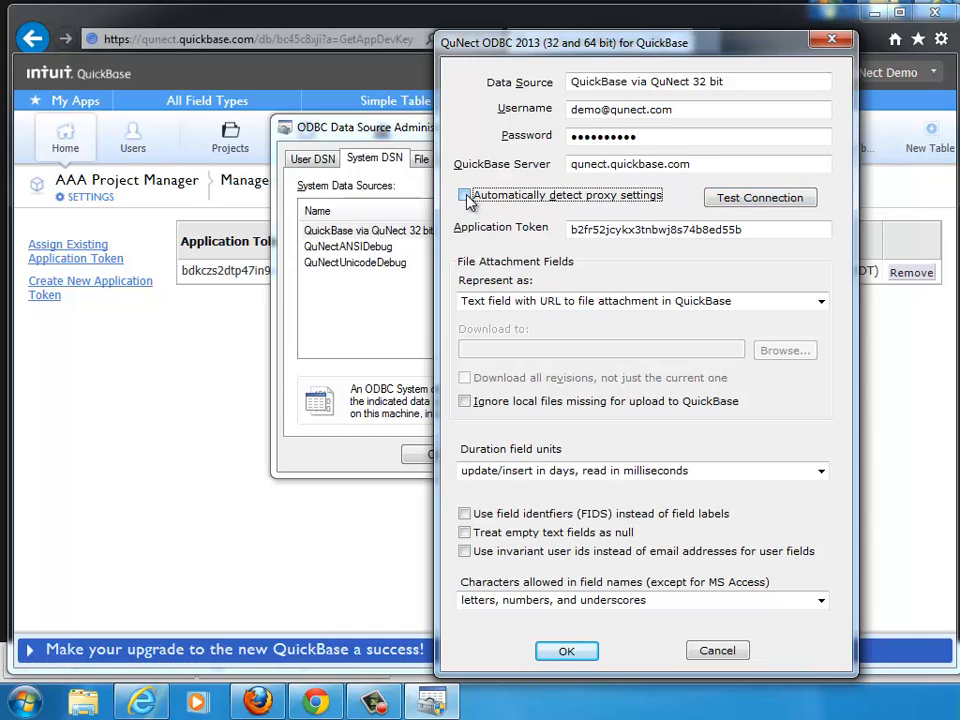
double_click(625, 229)
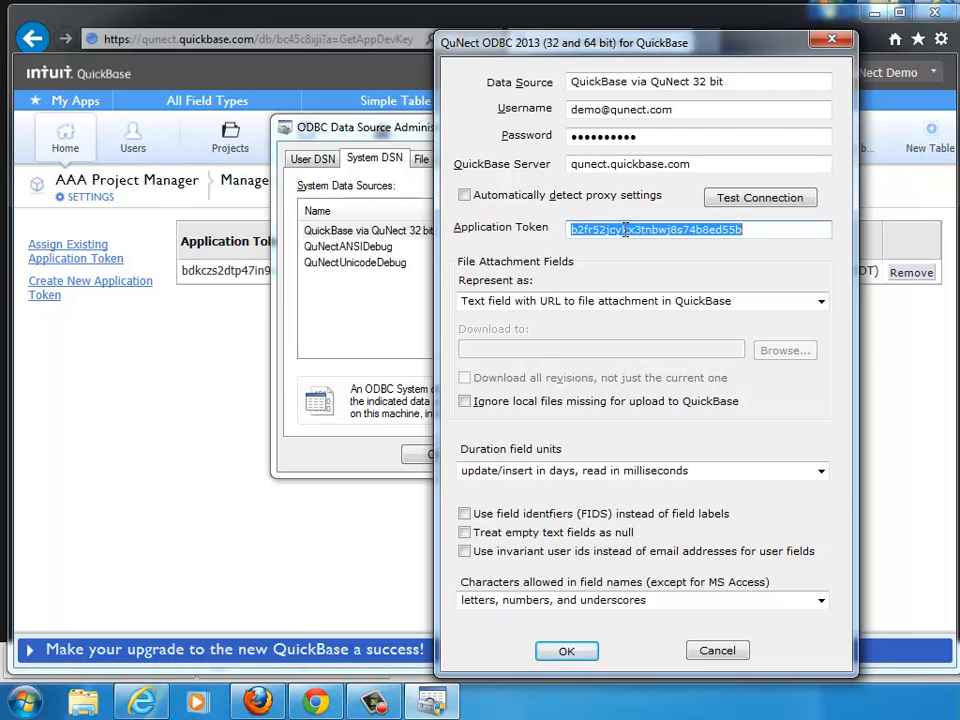
right_click(625, 229)
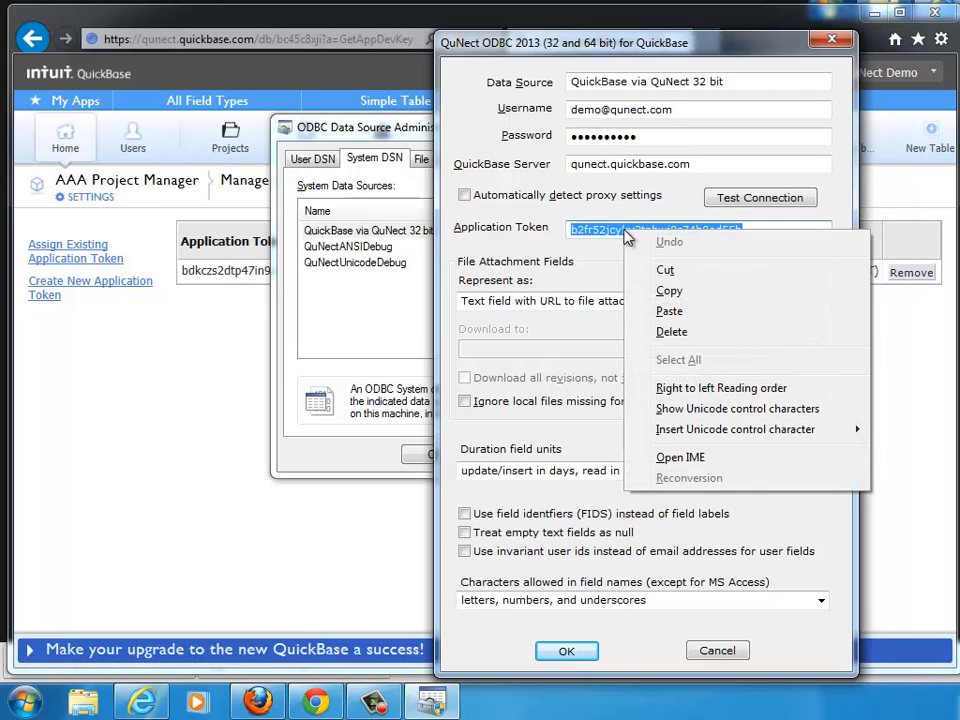
left_click(682, 311)
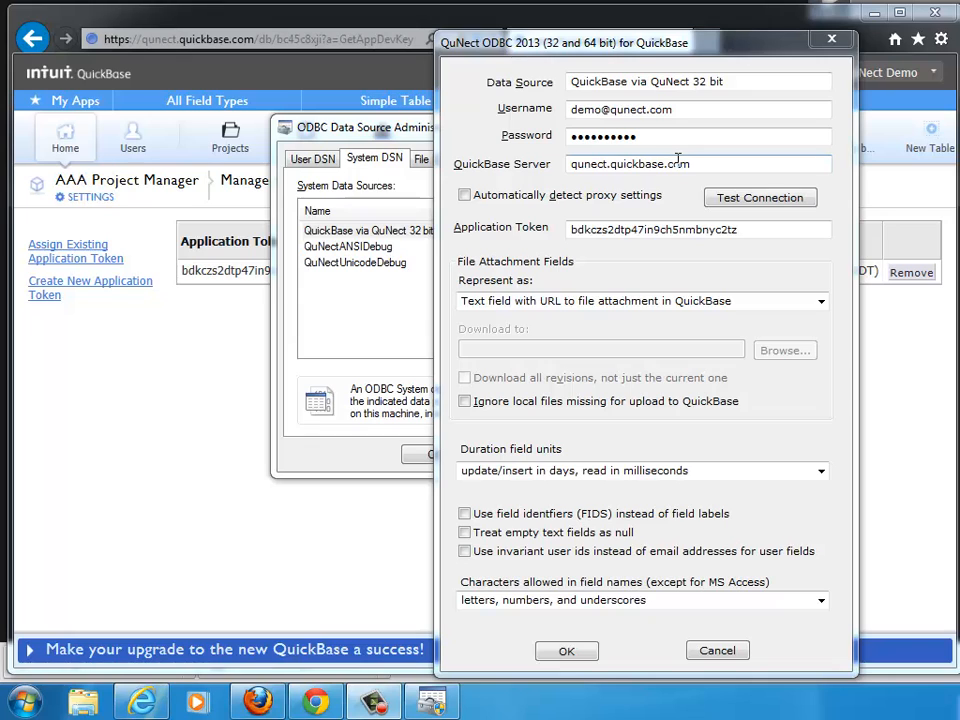
left_click(564, 650)
Open the QuickBase via QuNect user data source settings on the user data sources list, then close the ODBC administrator.
left_click(314, 158)
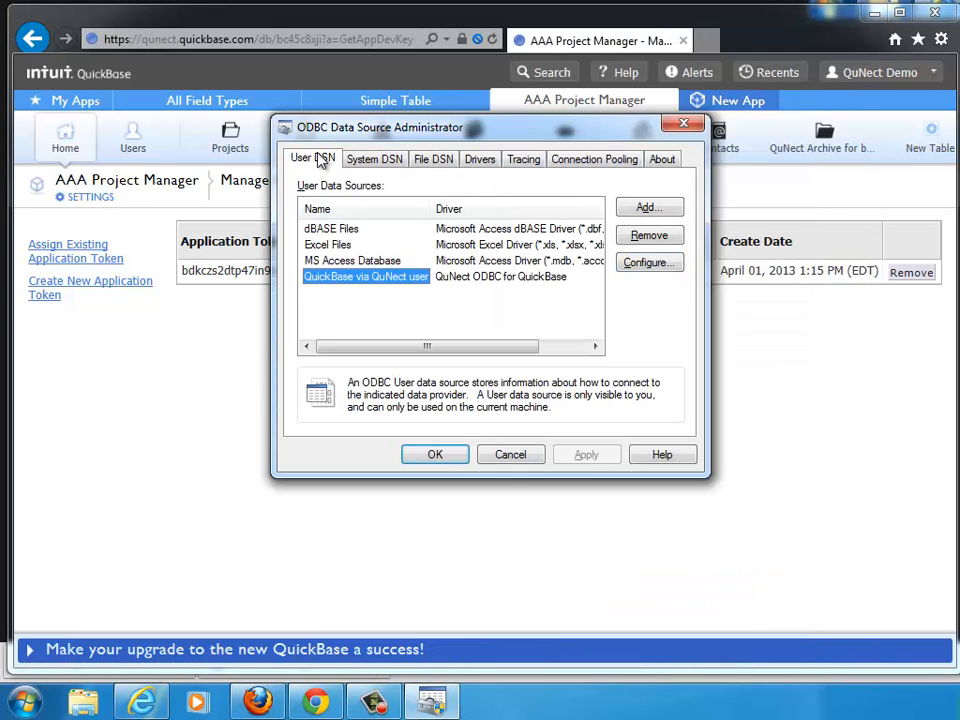
left_click(650, 264)
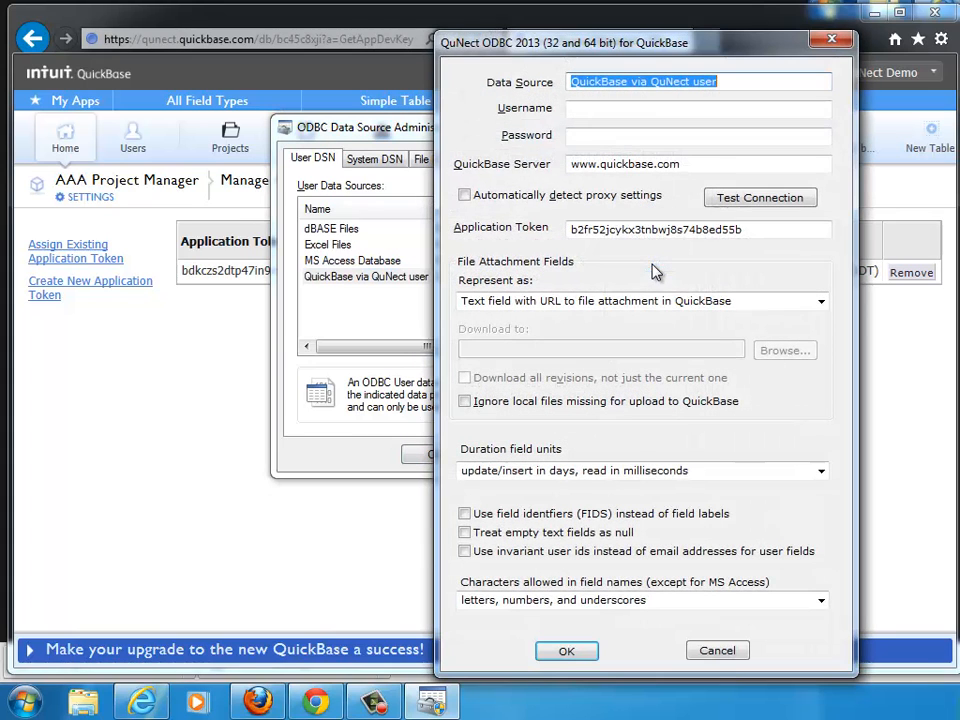
left_click(566, 651)
left_click(437, 456)
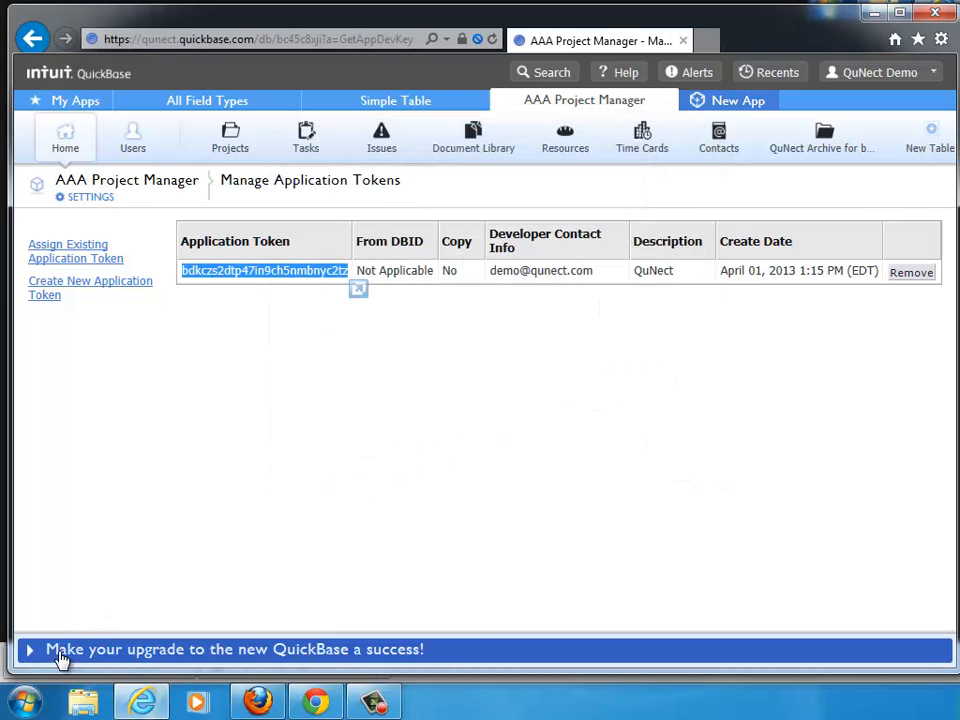
Launch 64 bit ODBC Admin from the QuNect ODBC for QuickBase program folder.
left_click(27, 708)
left_click(71, 622)
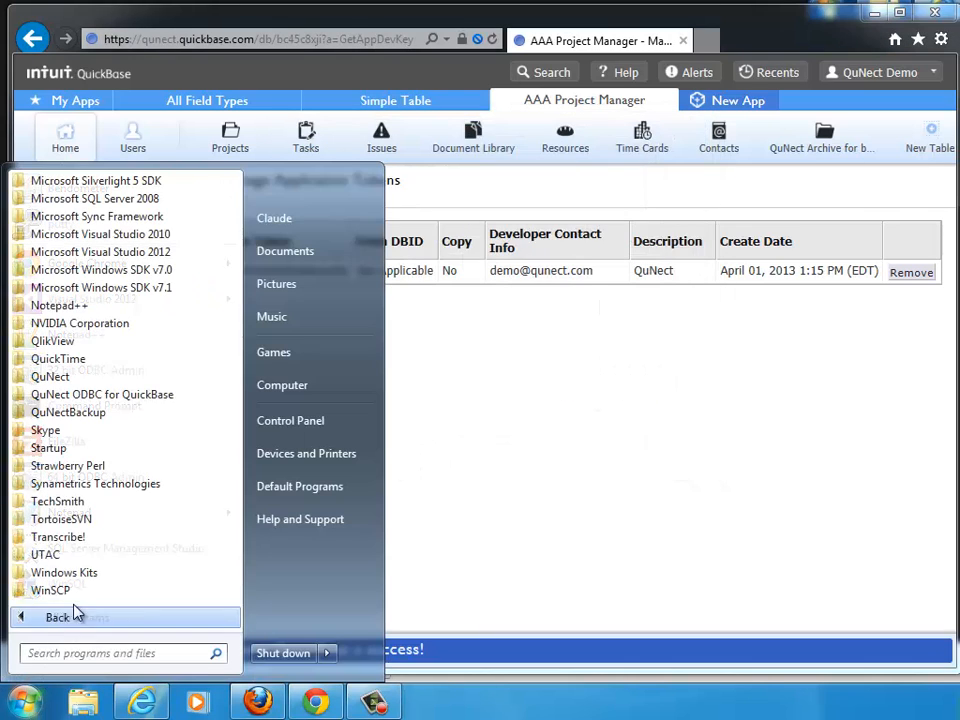
left_click(126, 398)
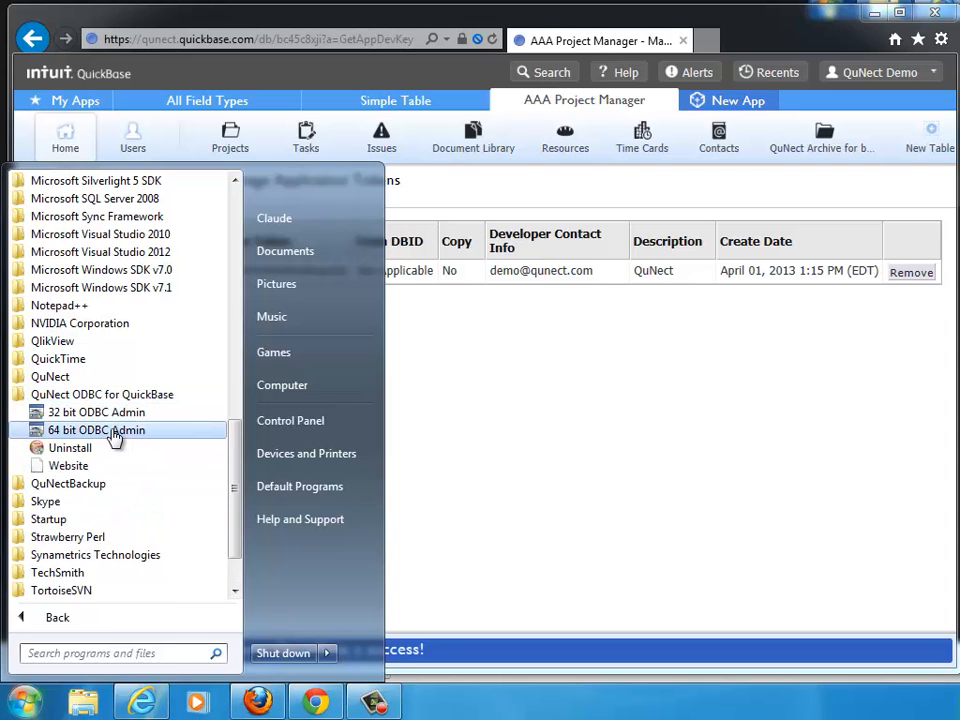
left_click(116, 436)
left_click_drag(959, 0, 532, 172)
Review the system data sources including QuickBase via QuNect 64 bit, then close the ODBC administrator.
left_click(390, 321)
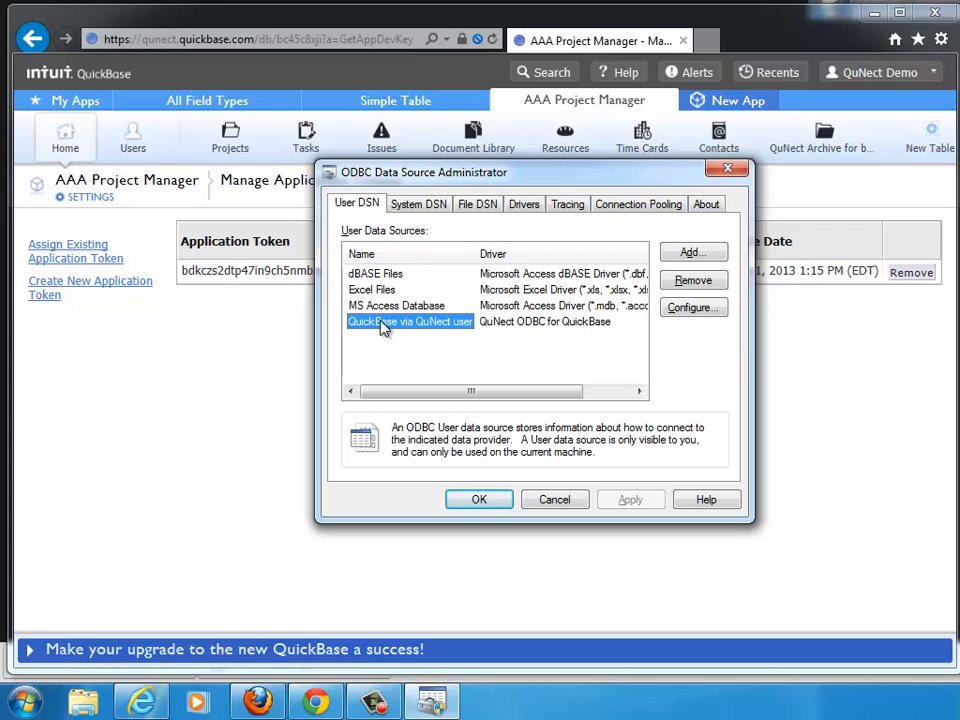
left_click(418, 206)
left_click(362, 275)
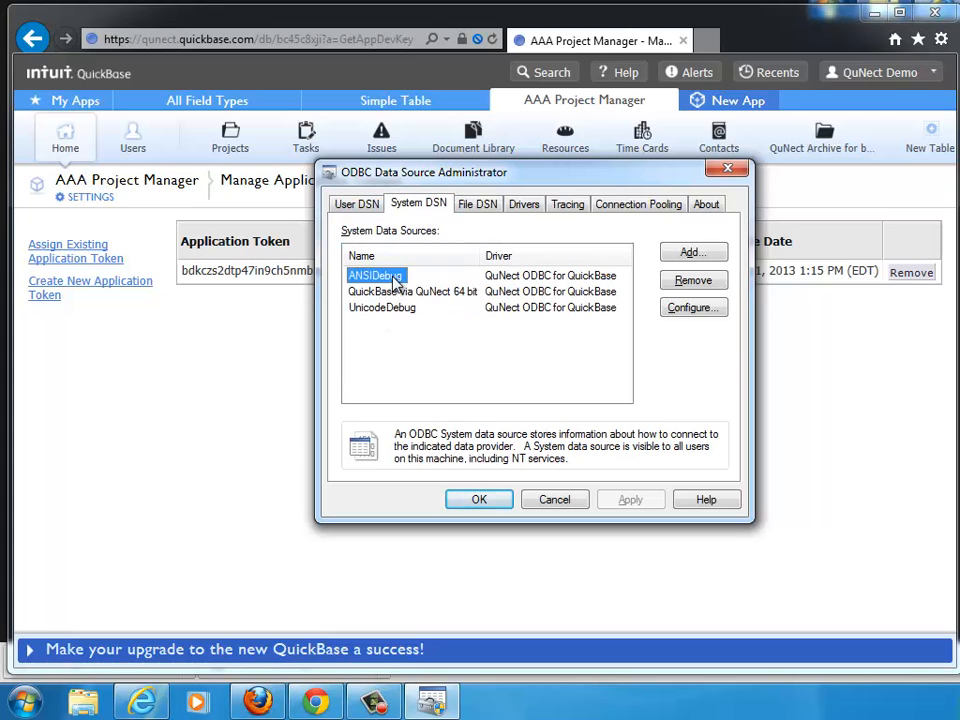
left_click(396, 292)
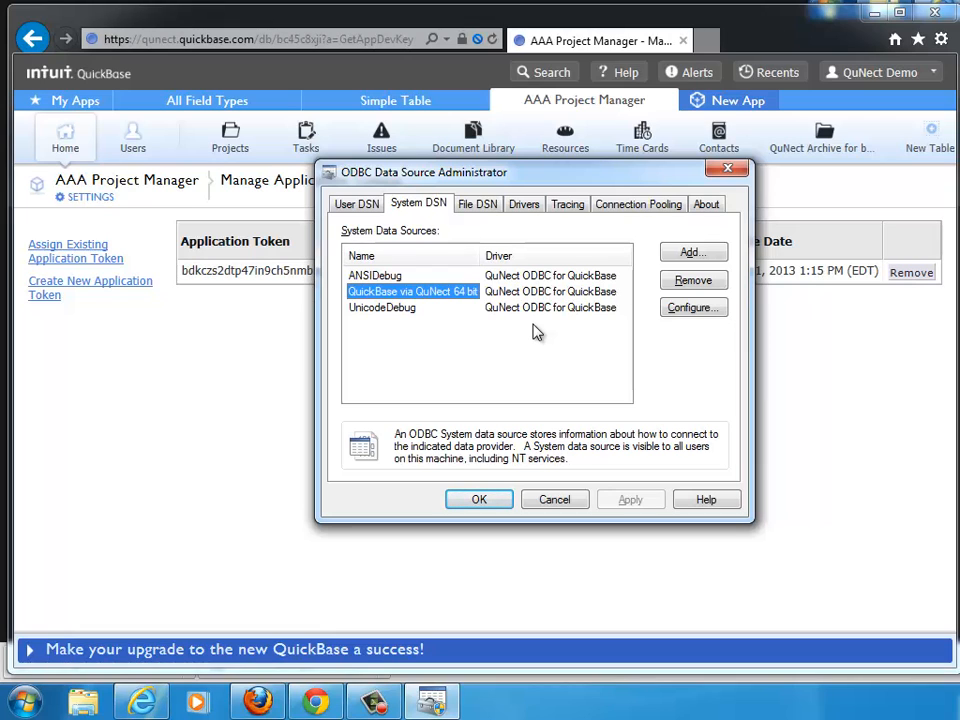
left_click(485, 502)
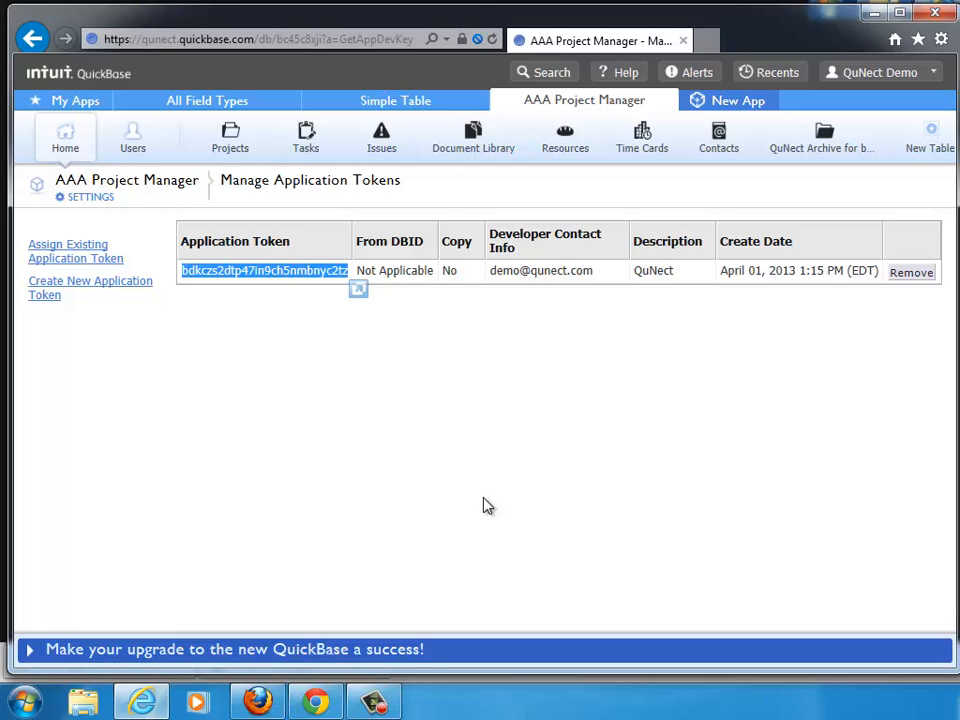